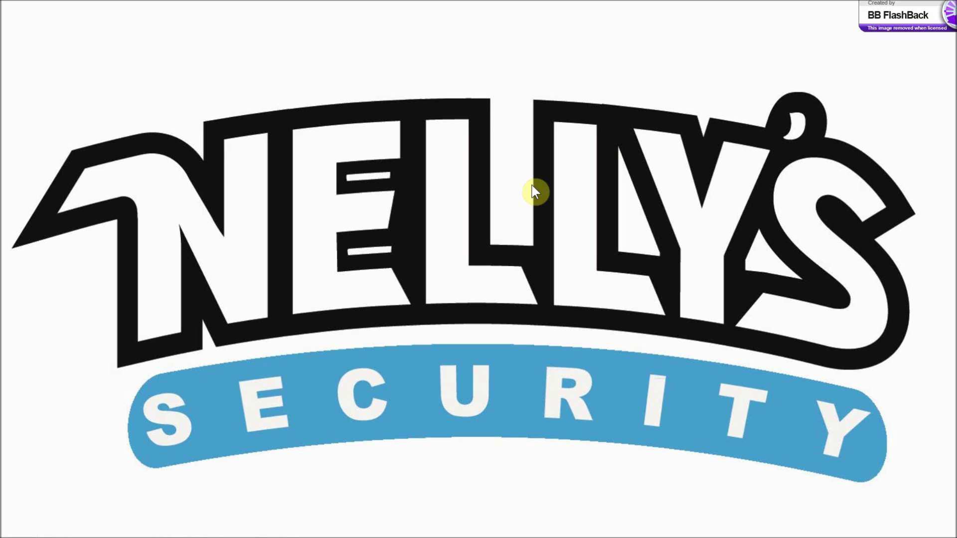
Show the taskbar thumbnails of the six open File Explorer windows.
mouse_move(25, 532)
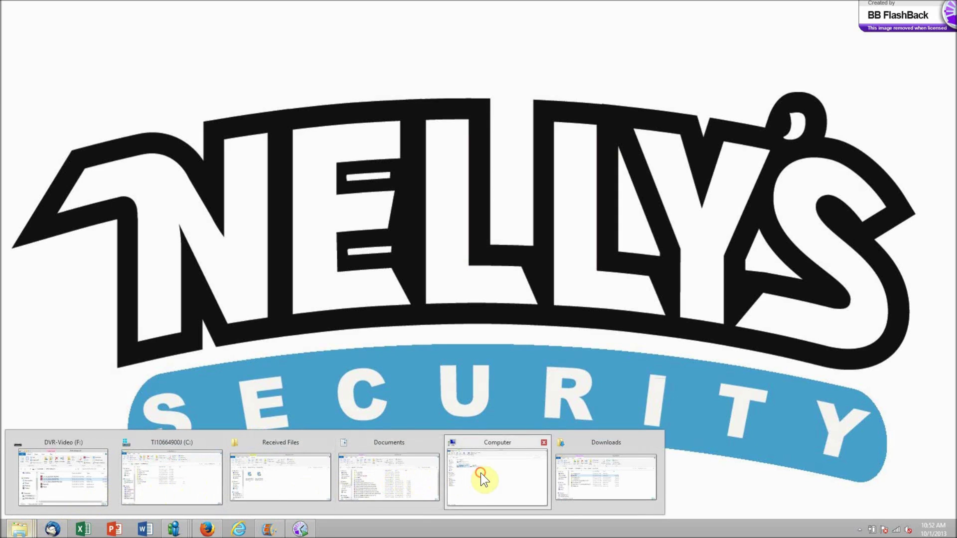
From Computer, go to DVD RW Drive (D:) > ION NVR Guides and launch the General_CMS installer.
click(481, 473)
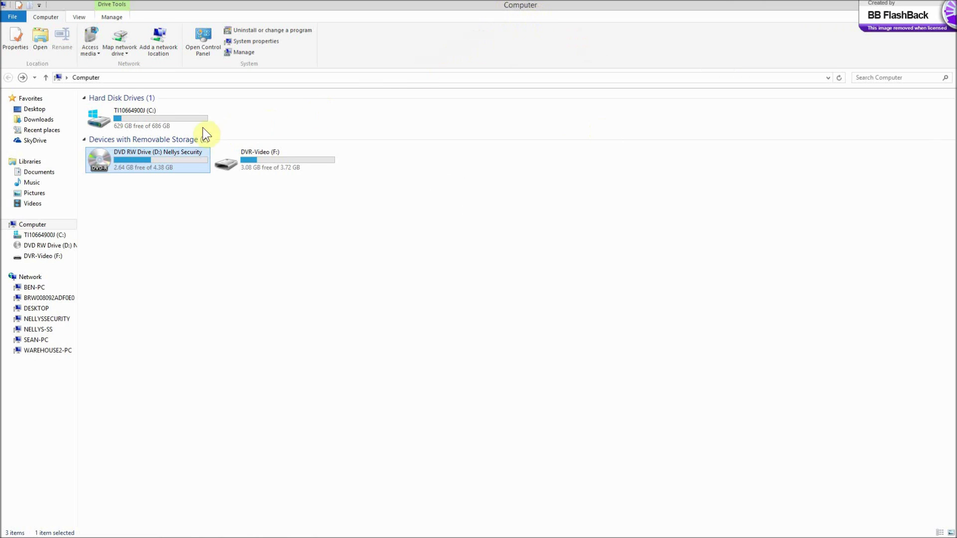
double_click(102, 161)
click(101, 165)
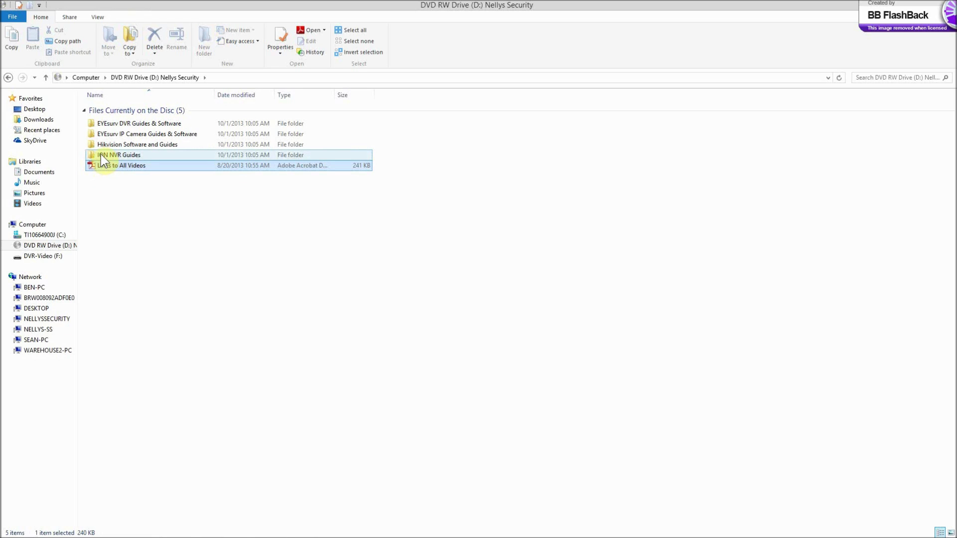
double_click(163, 156)
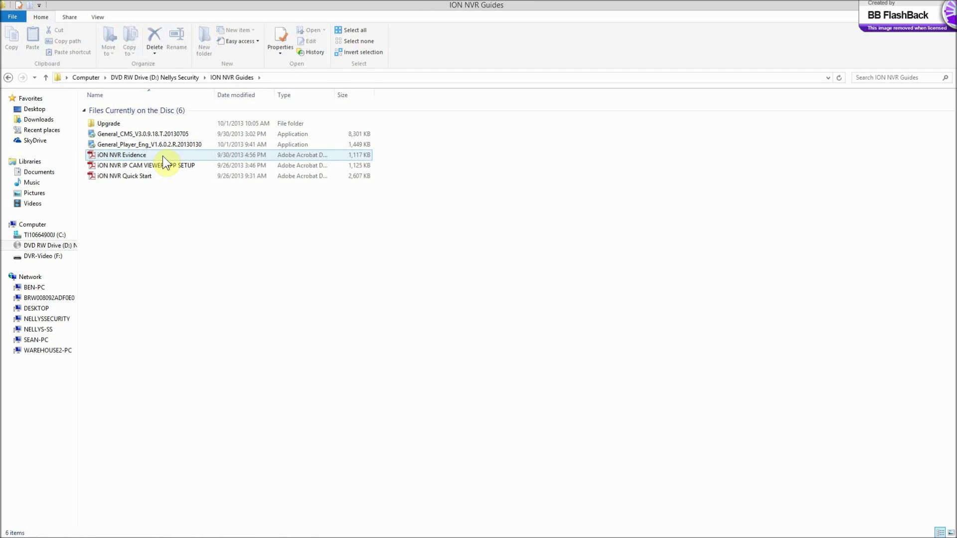
click(336, 131)
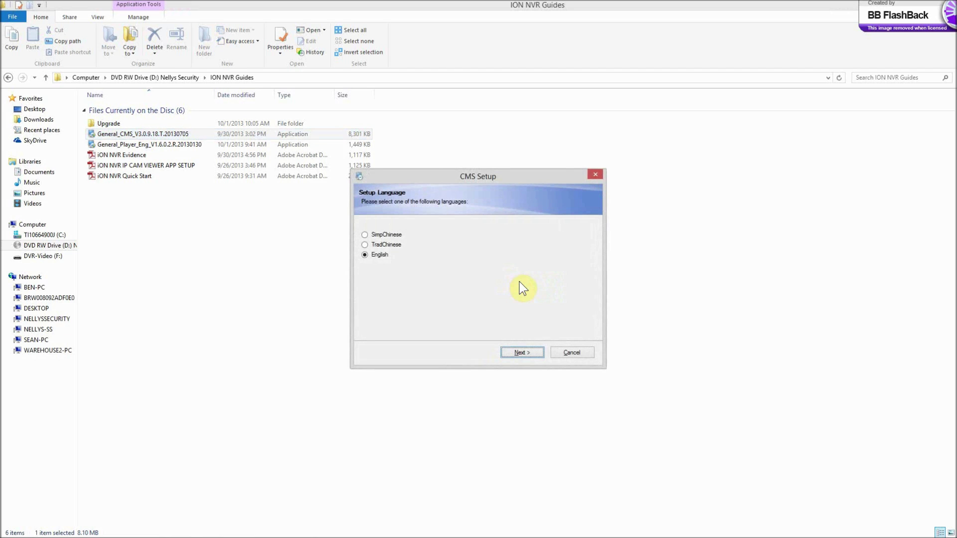
Install CMS to C:\Program Files (x86)\CMS with default settings and choose English as interface language.
click(518, 351)
click(515, 353)
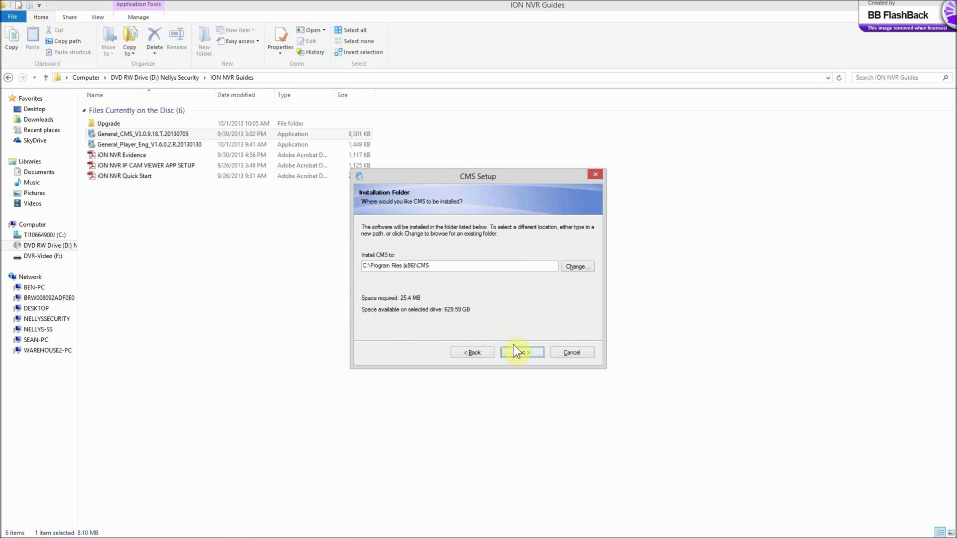
click(513, 352)
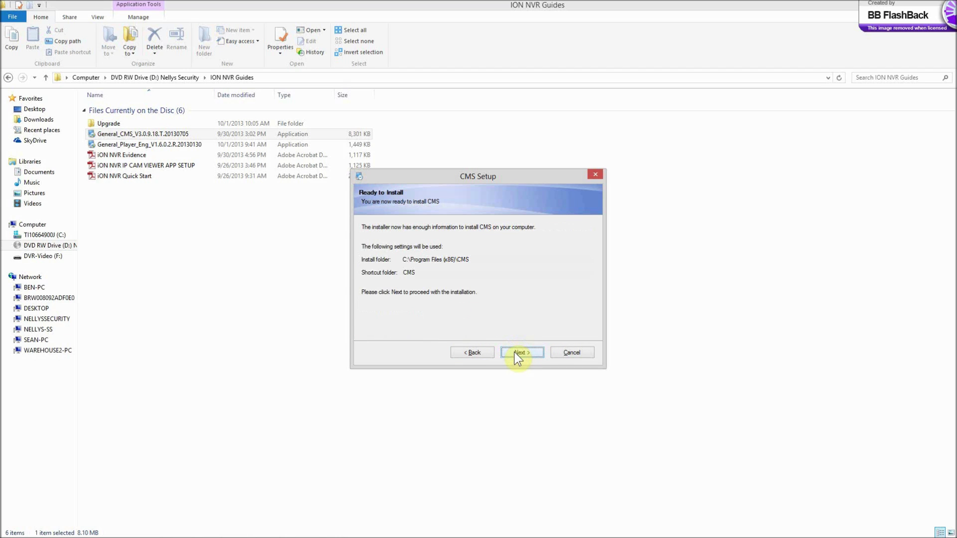
click(513, 352)
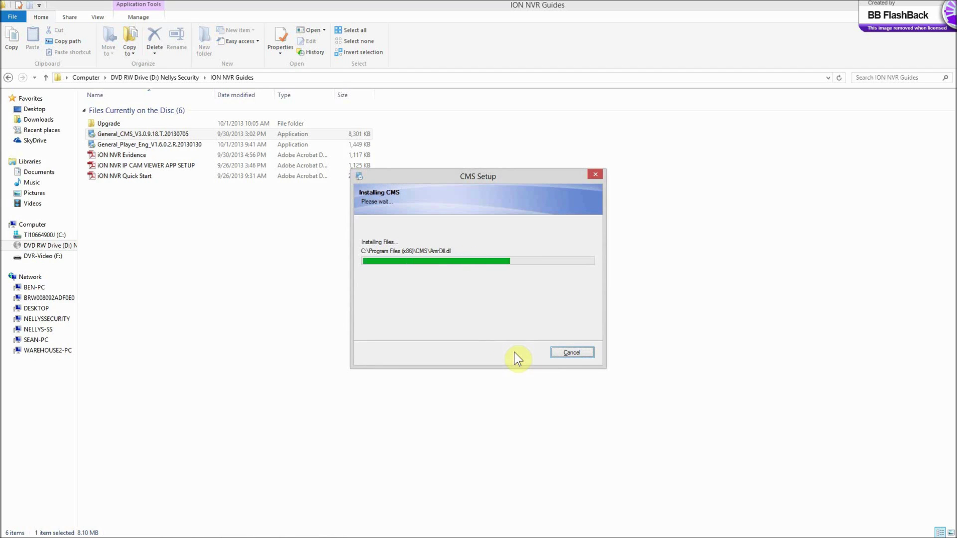
click(516, 352)
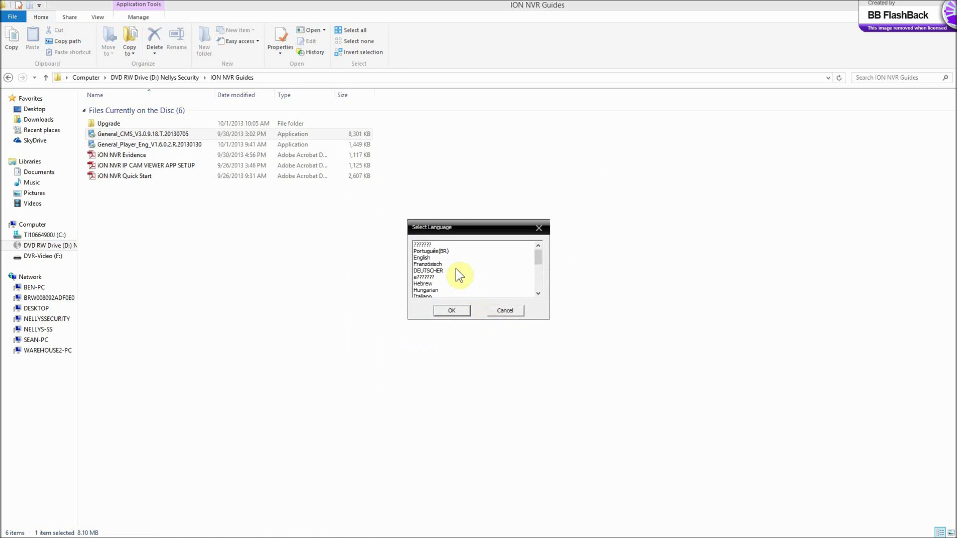
click(451, 258)
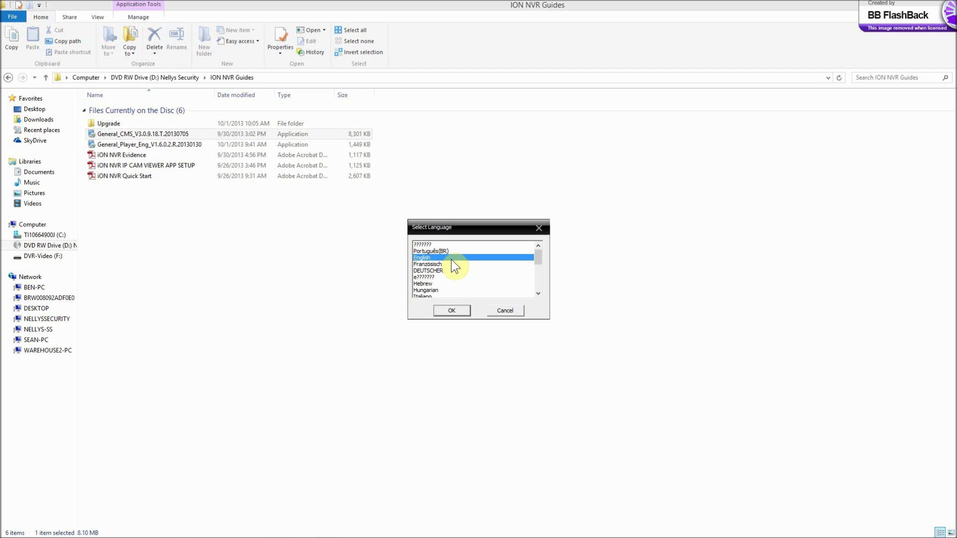
click(450, 310)
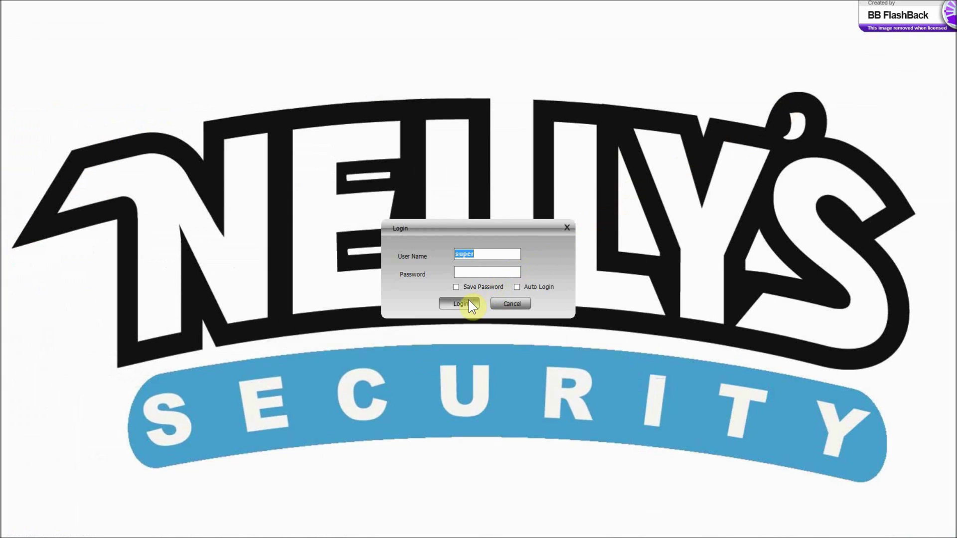
Log in to CMS, maximize the window, select device 192.168.1.24, and show the System panel.
click(469, 300)
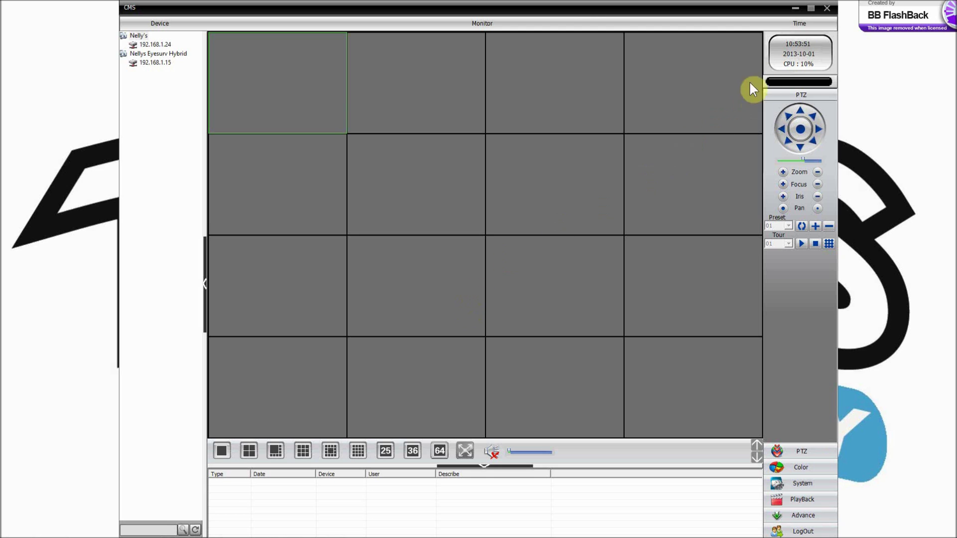
click(811, 8)
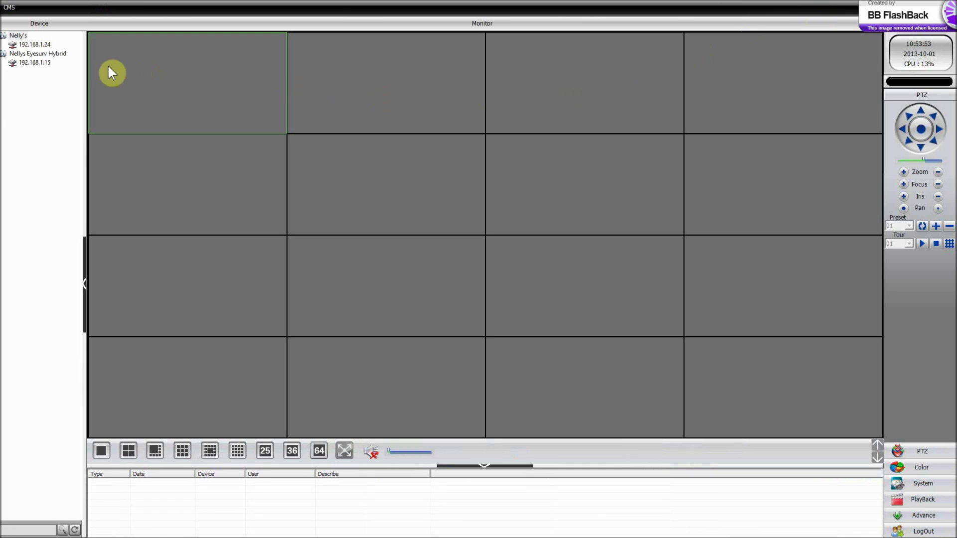
click(25, 46)
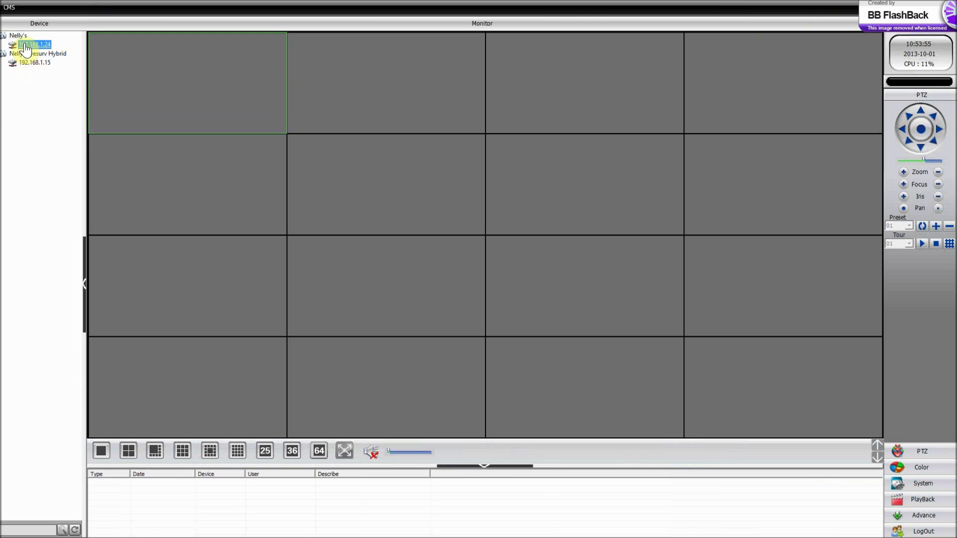
click(917, 486)
Delete devices 192.168.1.15 and 192.168.1.24 in Device Manager.
click(923, 109)
click(393, 201)
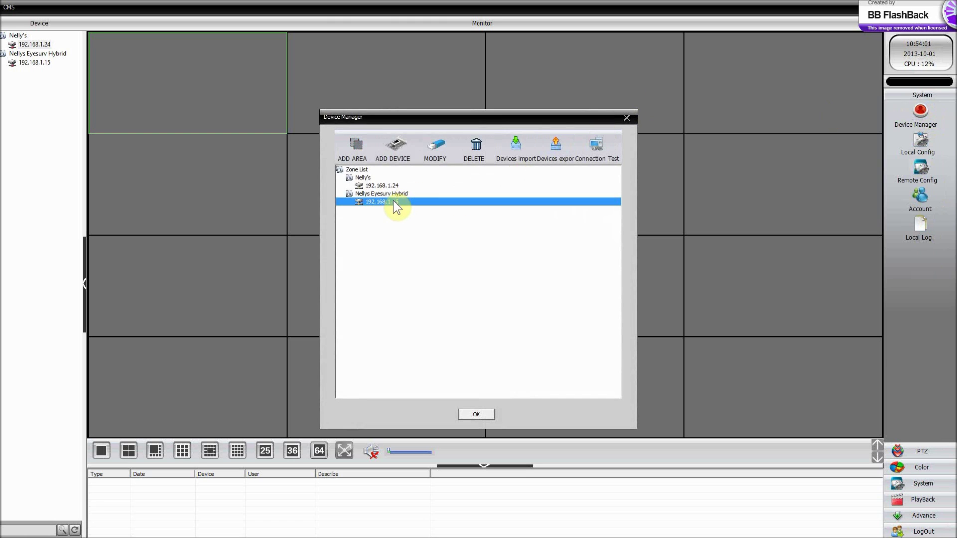
click(478, 147)
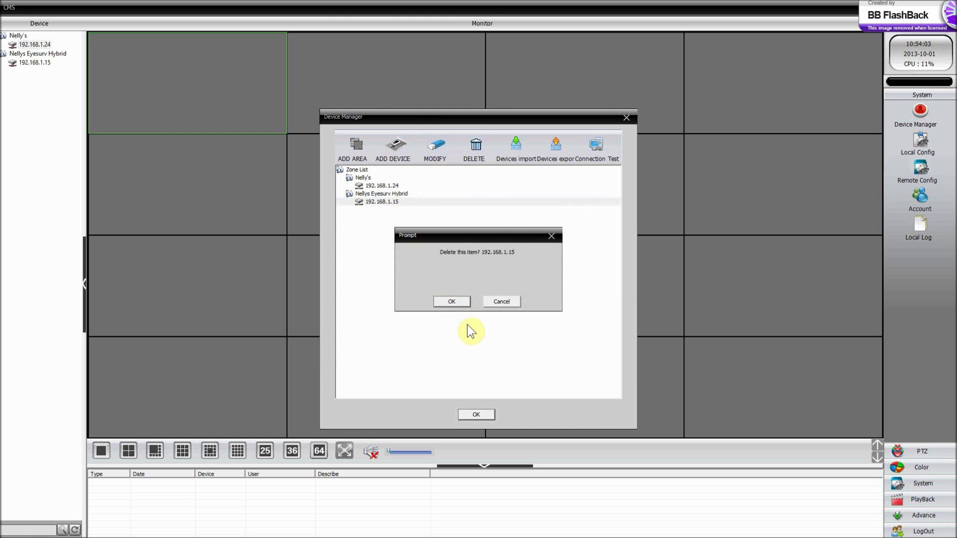
click(451, 302)
click(394, 186)
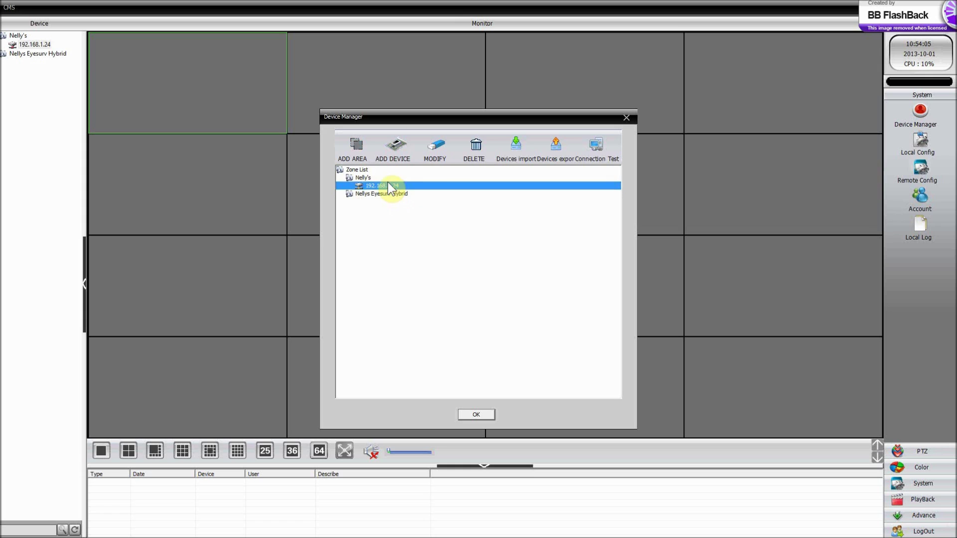
click(465, 158)
click(449, 301)
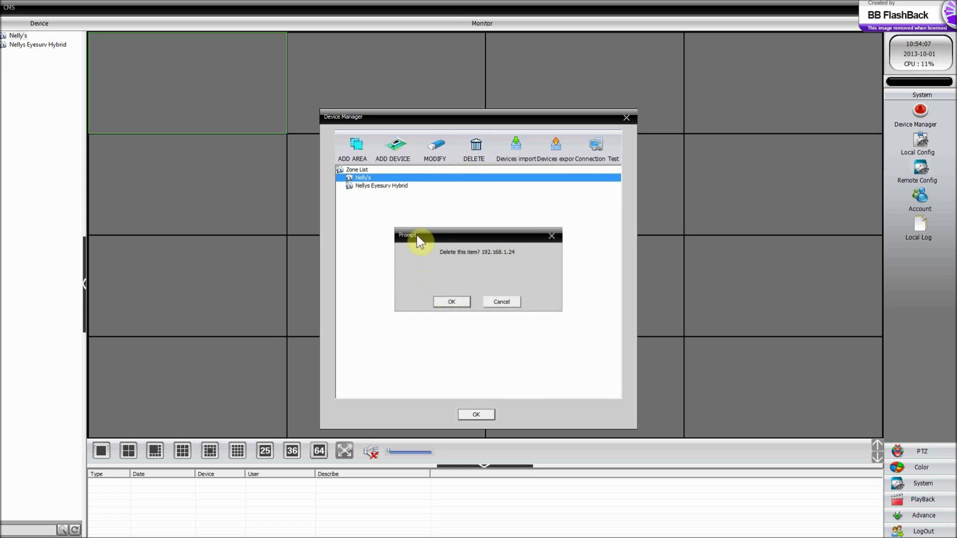
Delete the Nellys Eyesurv Hybrid and Nelly's zones, leaving the Zone List empty.
click(389, 187)
click(474, 149)
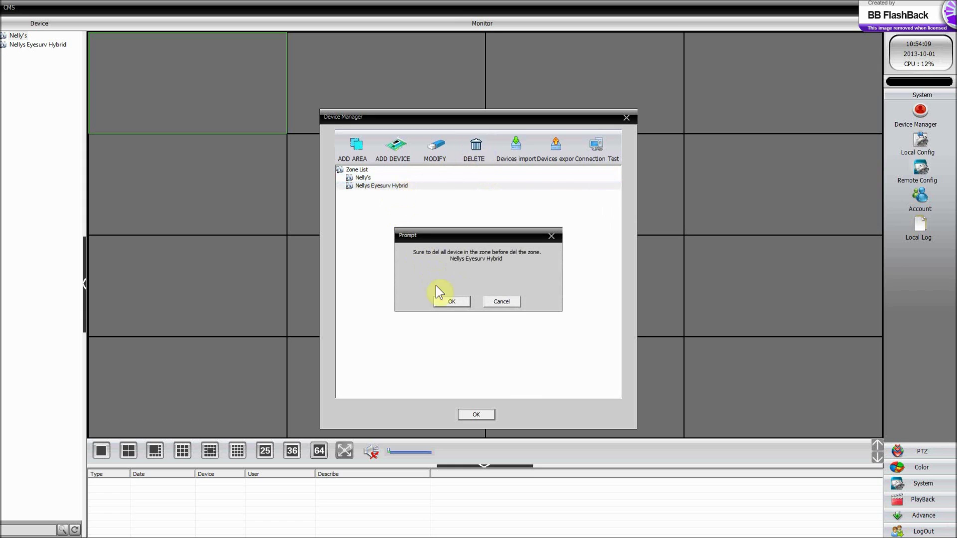
click(448, 300)
click(368, 179)
click(478, 145)
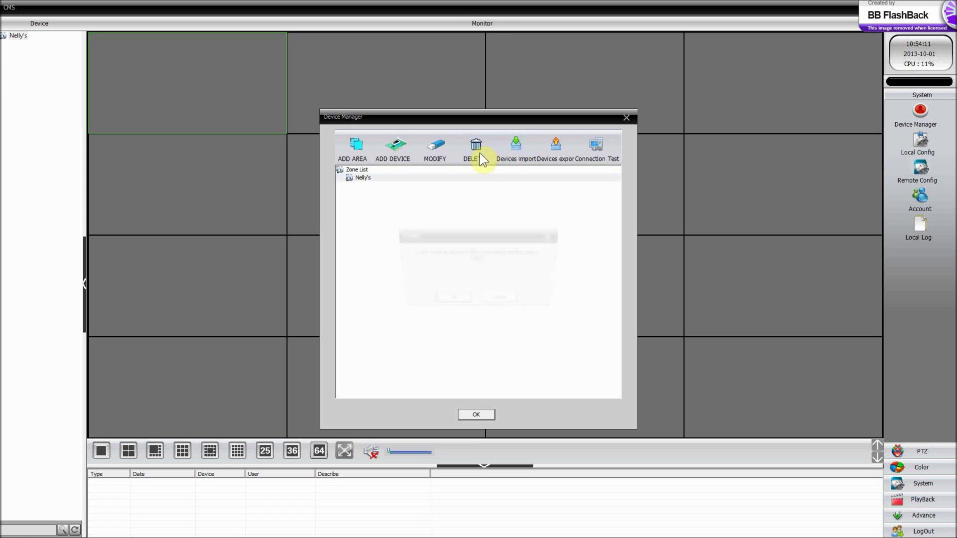
click(453, 301)
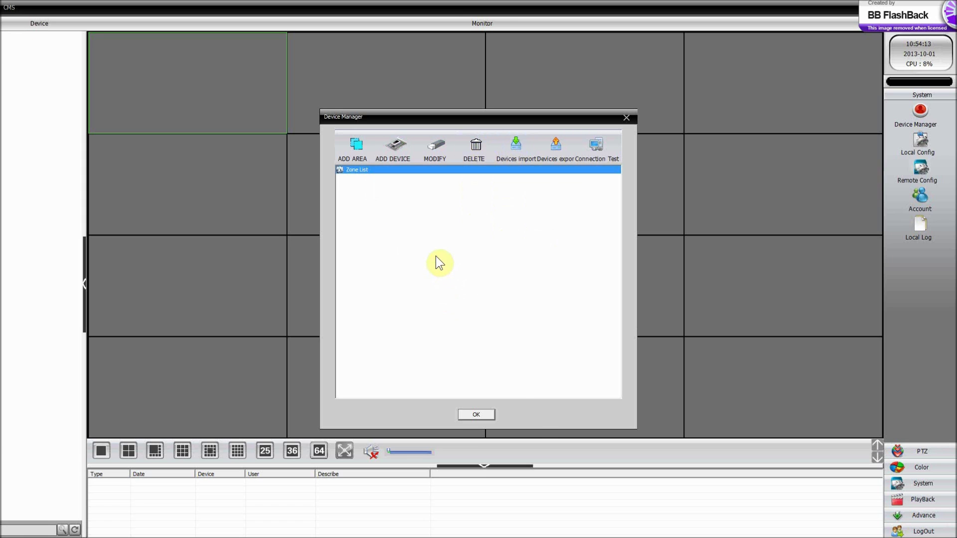
Add an area named Nellys and select it as the zone for a new device.
click(356, 147)
click(466, 265)
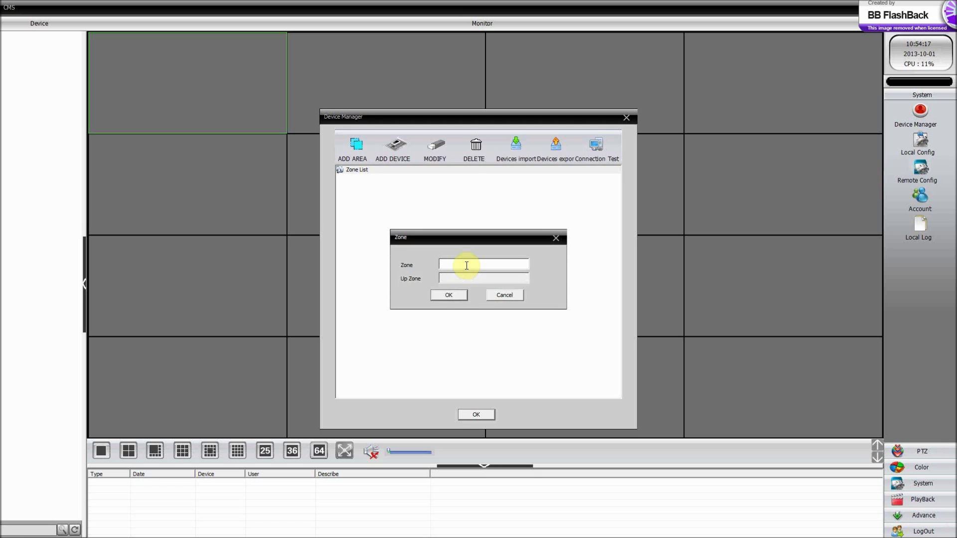
text(Home)
key(BackSpace)
key(BackSpace)
key(BackSpace)
text(Work)
key(BackSpace)
key(BackSpace)
key(BackSpace)
key(BackSpace)
text(Nelly)
click(456, 295)
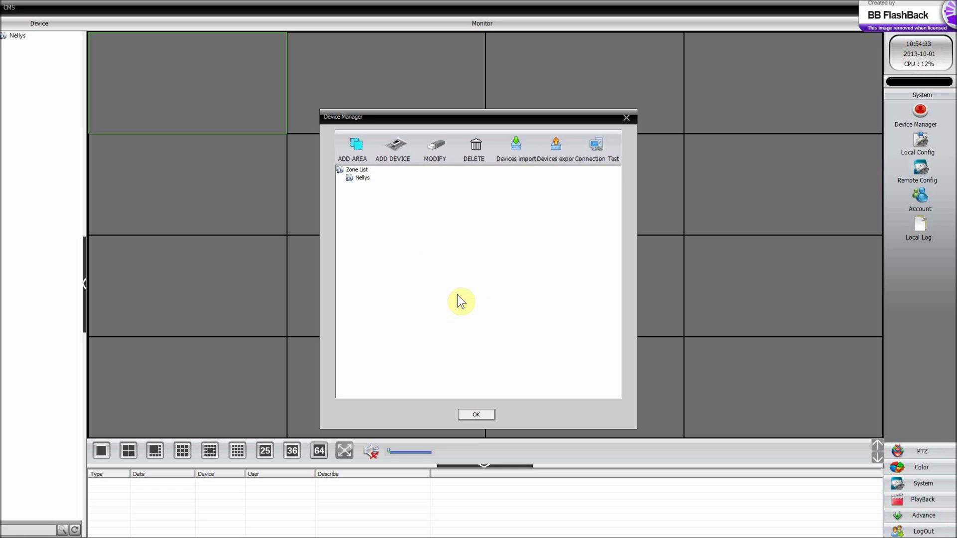
click(356, 180)
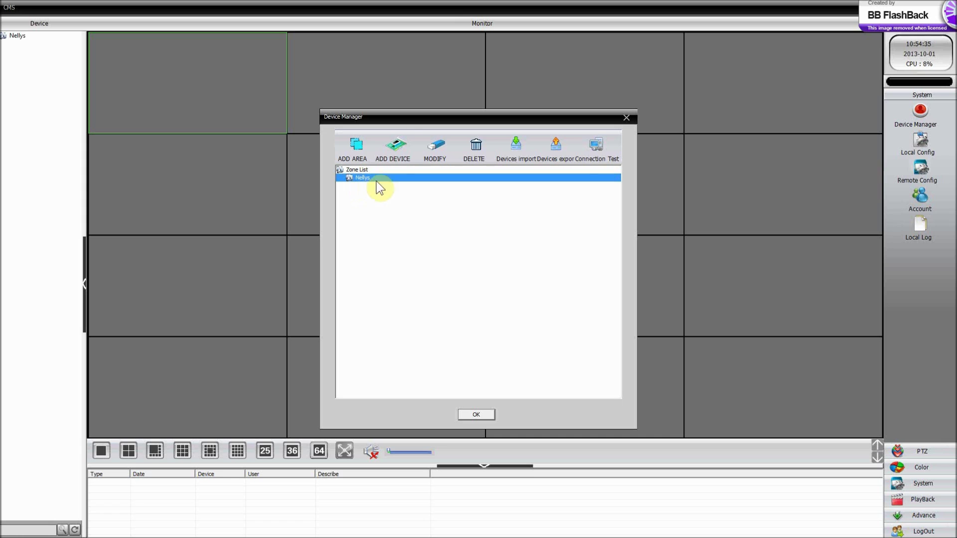
click(407, 142)
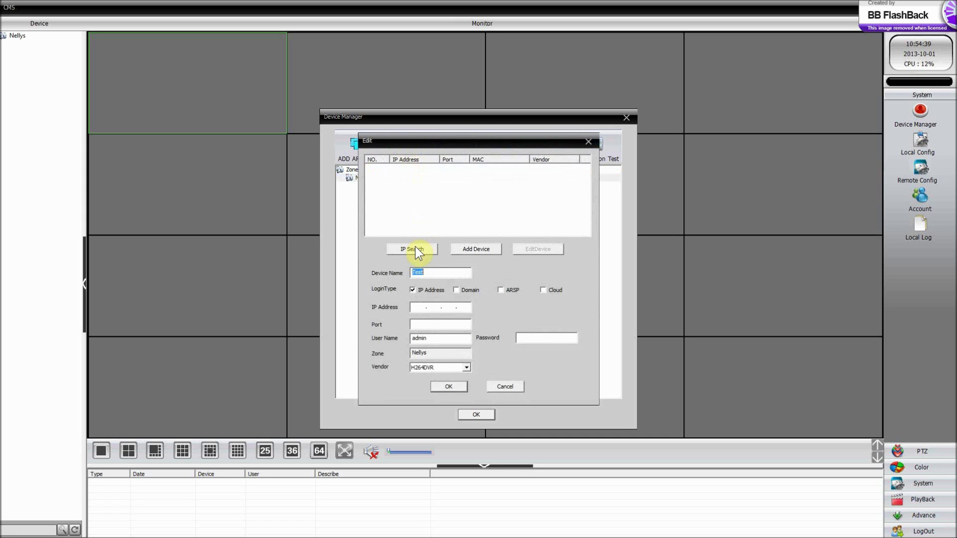
Search the network and add NVR 192.168.1.24 (port 34567, H264DVR) to the Nellys zone.
click(415, 248)
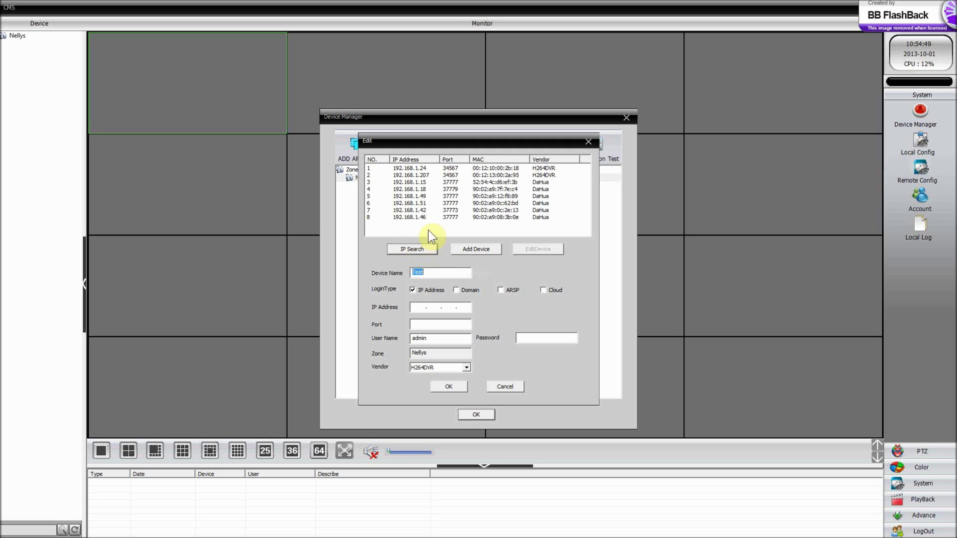
click(433, 169)
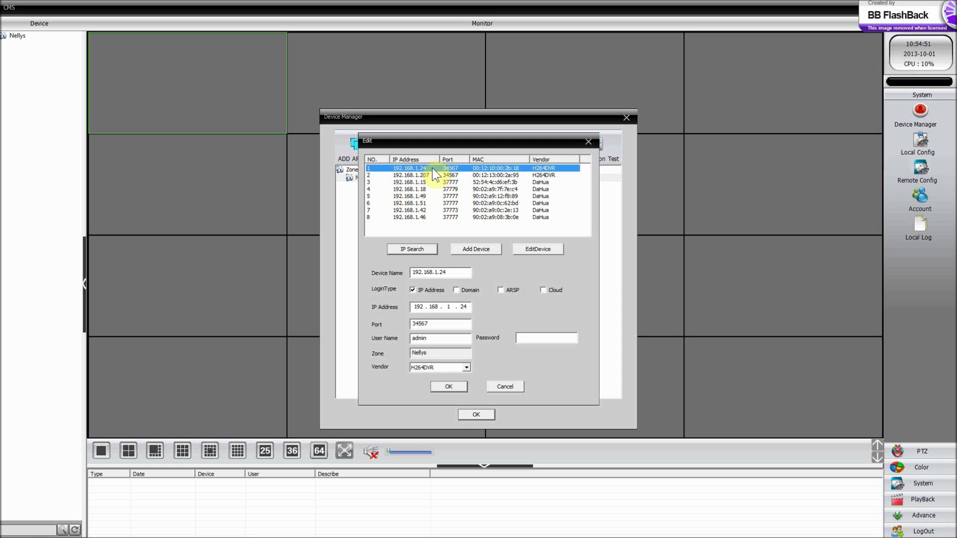
click(476, 249)
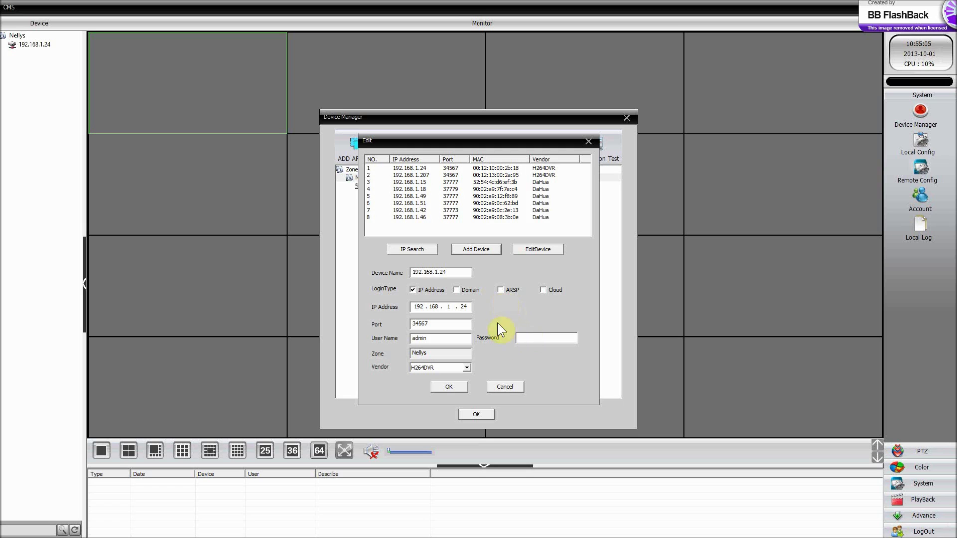
click(456, 388)
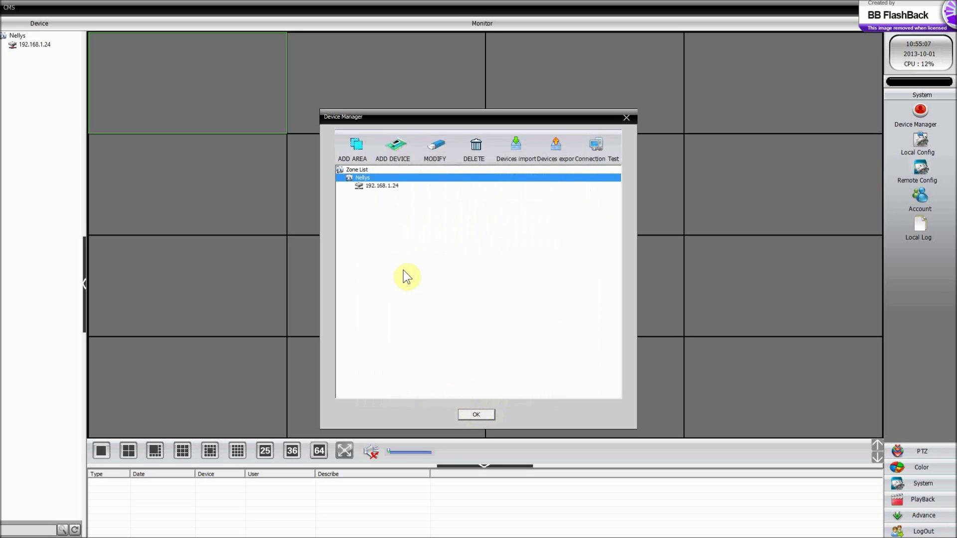
Connect to 192.168.1.24 and place cameras D01 and D02 live in the first two cells.
click(466, 415)
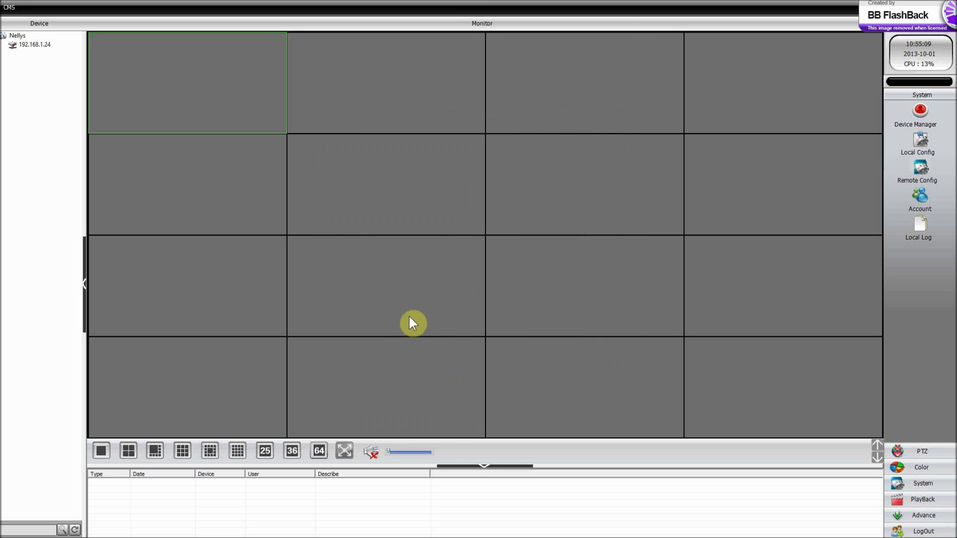
click(35, 44)
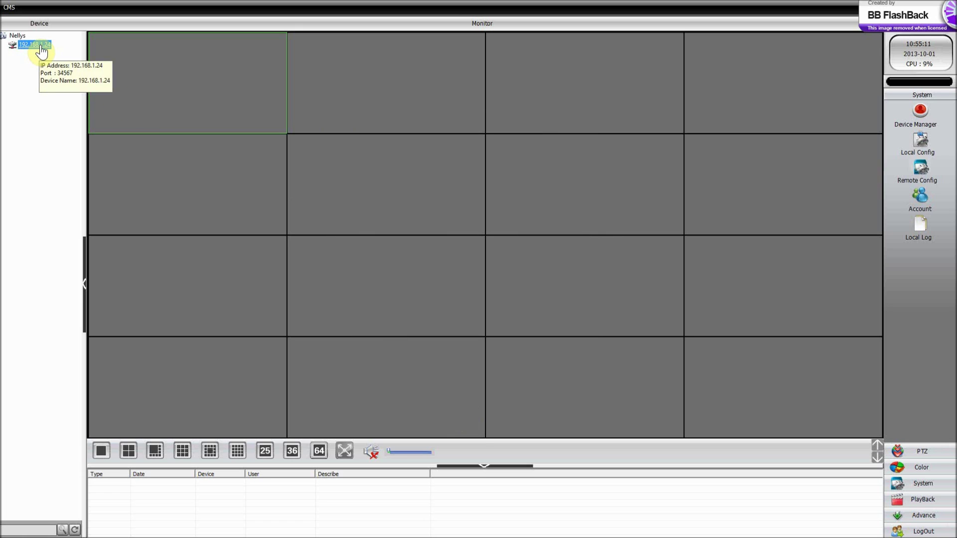
click(35, 44)
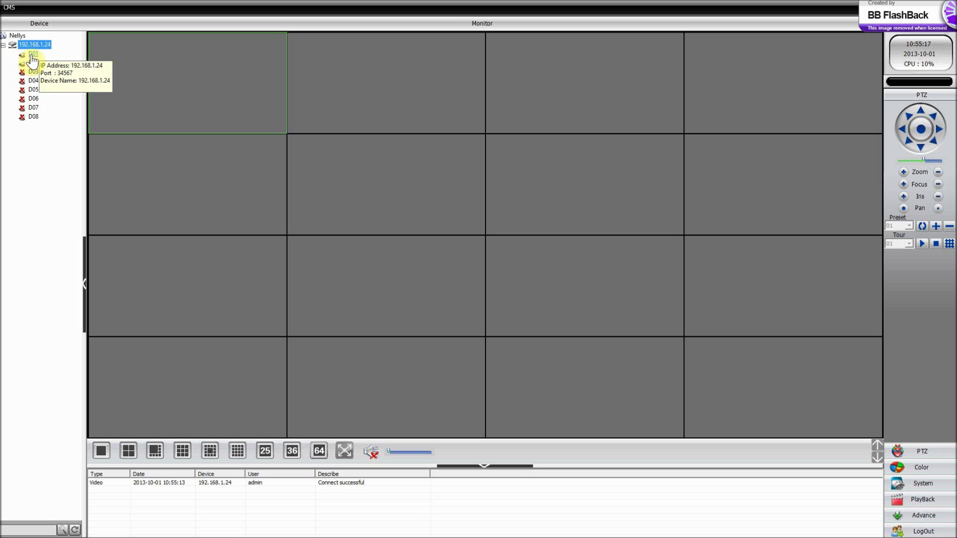
drag(32, 55, 132, 71)
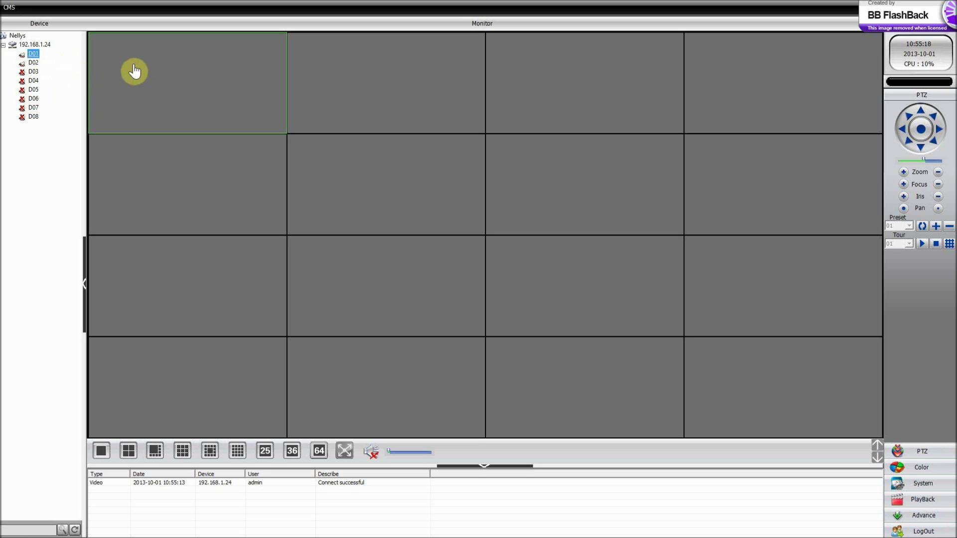
drag(33, 63, 296, 74)
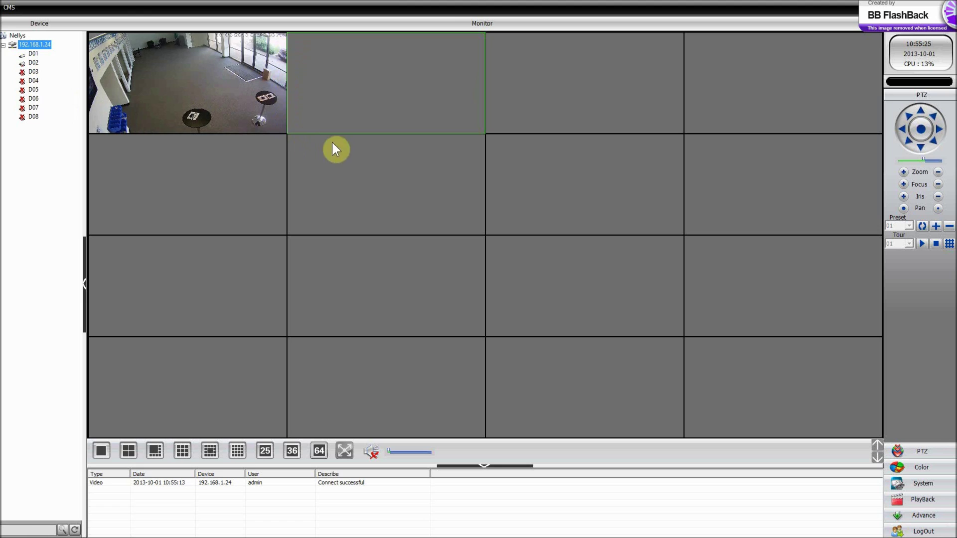
drag(38, 66, 375, 68)
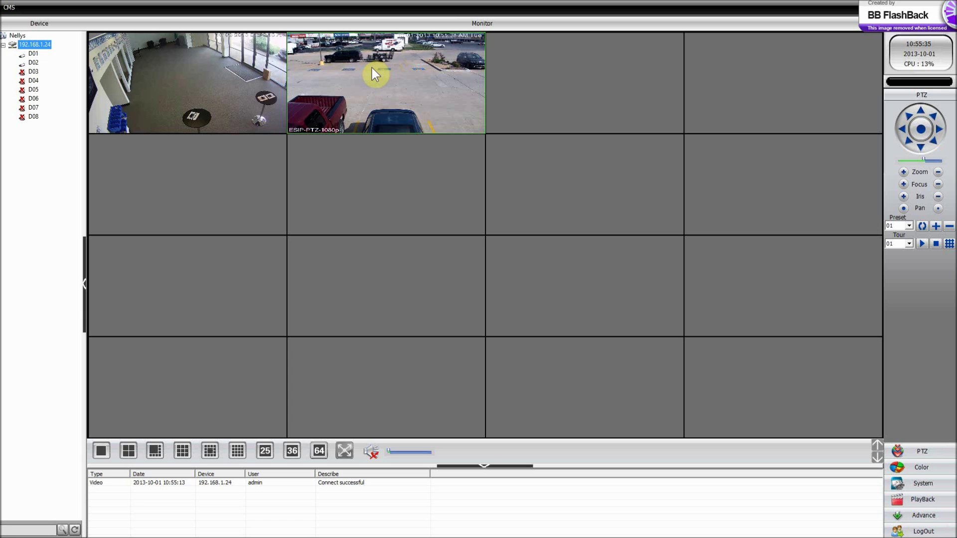
Enlarge the D02 parking lot and D01 lobby views full size, then return each to the grid.
double_click(372, 69)
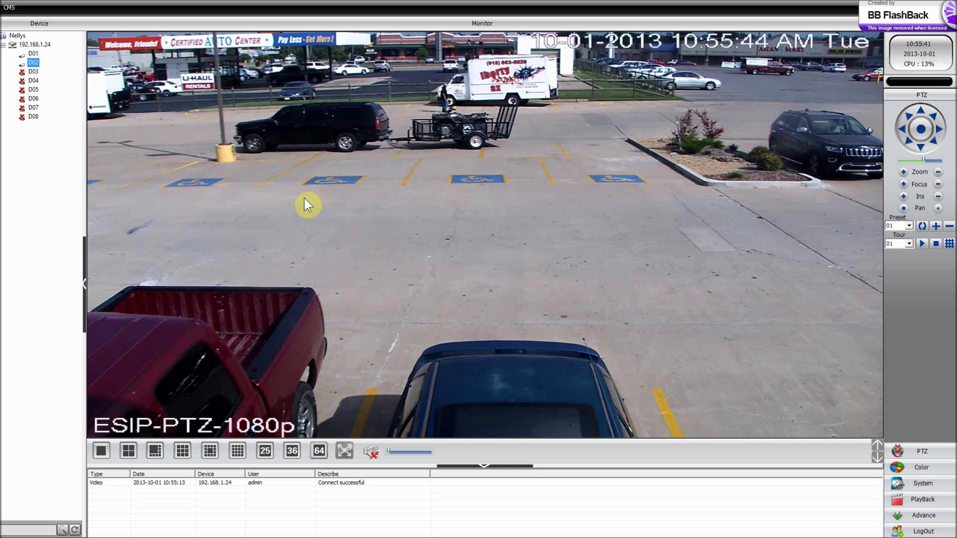
double_click(560, 222)
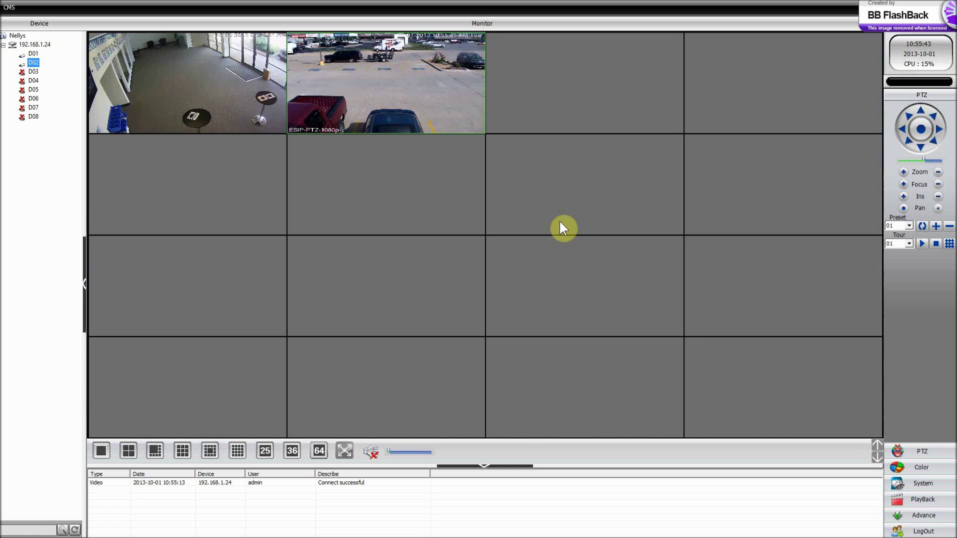
double_click(218, 87)
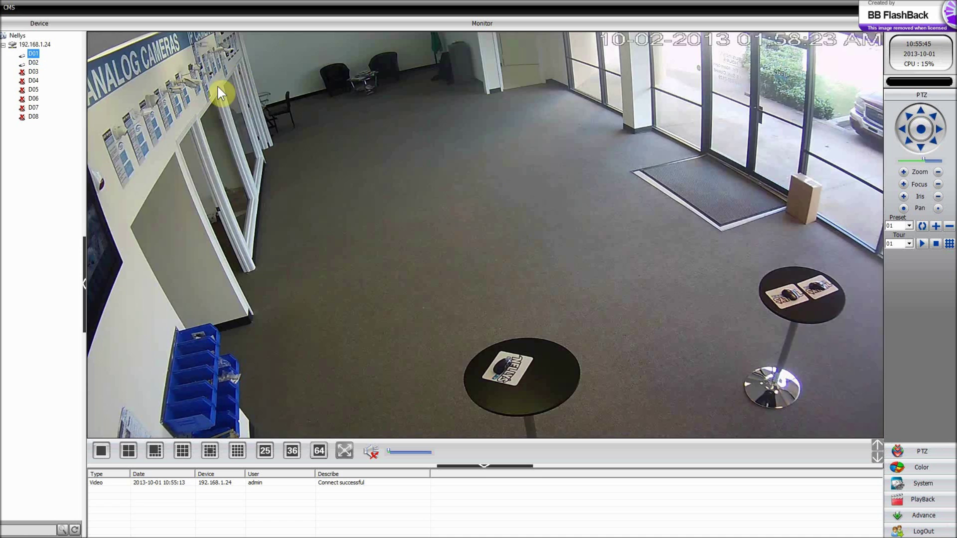
double_click(412, 198)
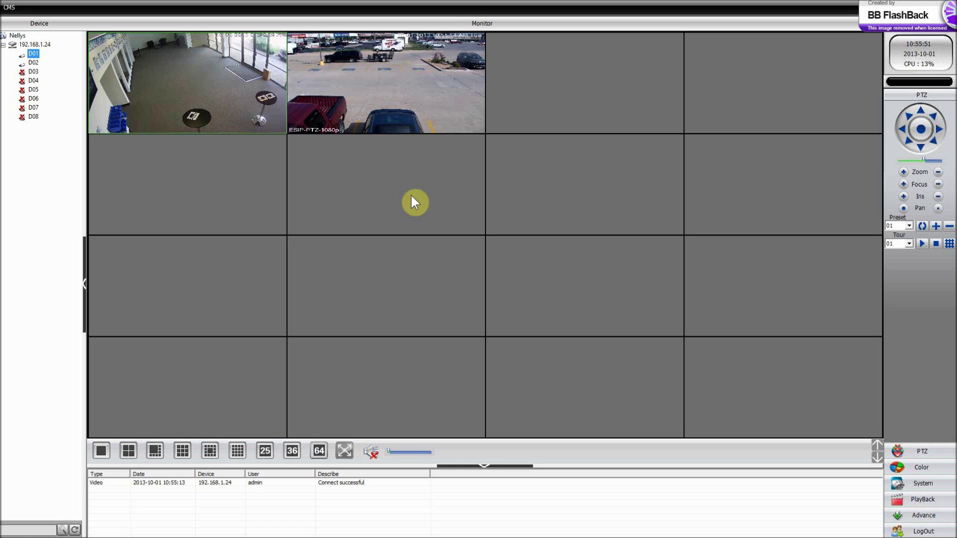
In remote playback, search device 192.168.1.24 channel CAM2 for recordings on 10/1/2013.
click(908, 495)
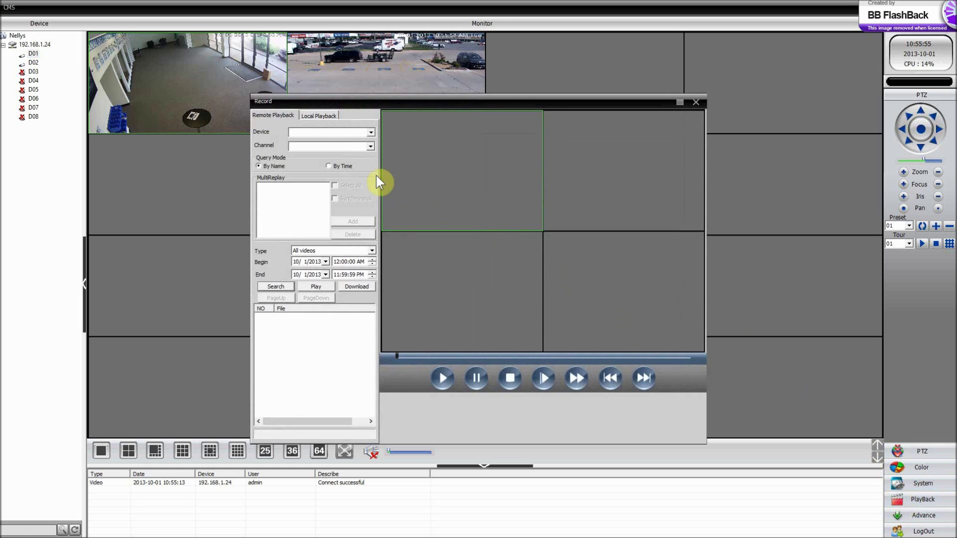
click(370, 132)
click(358, 143)
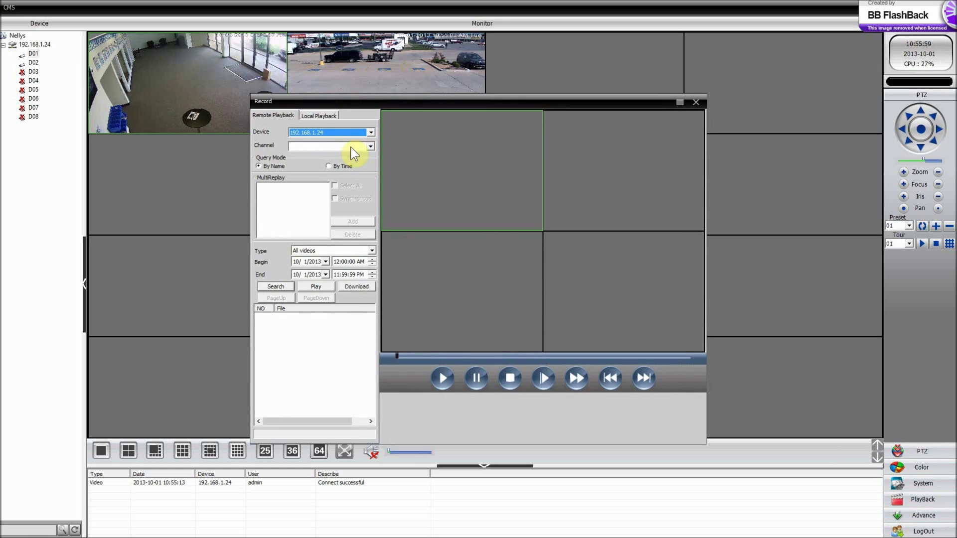
click(351, 147)
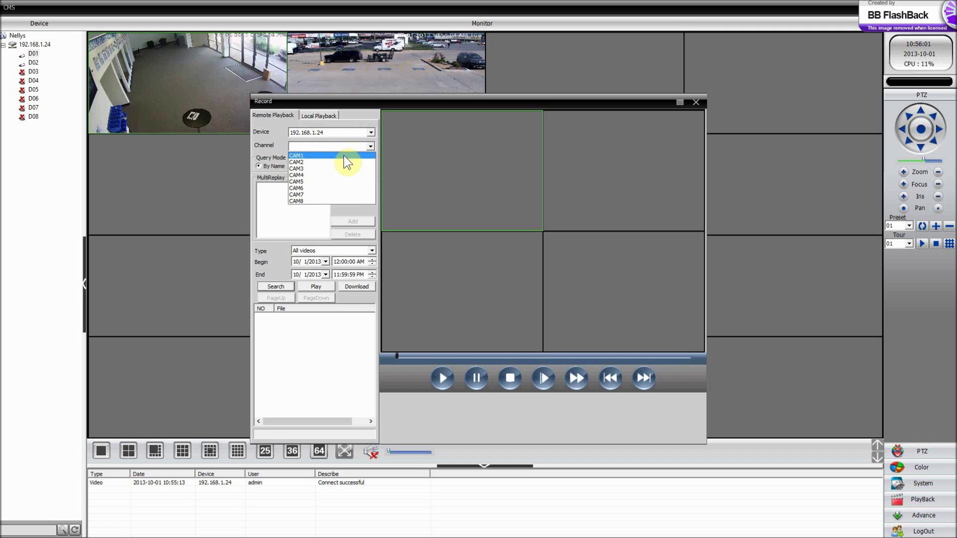
click(340, 162)
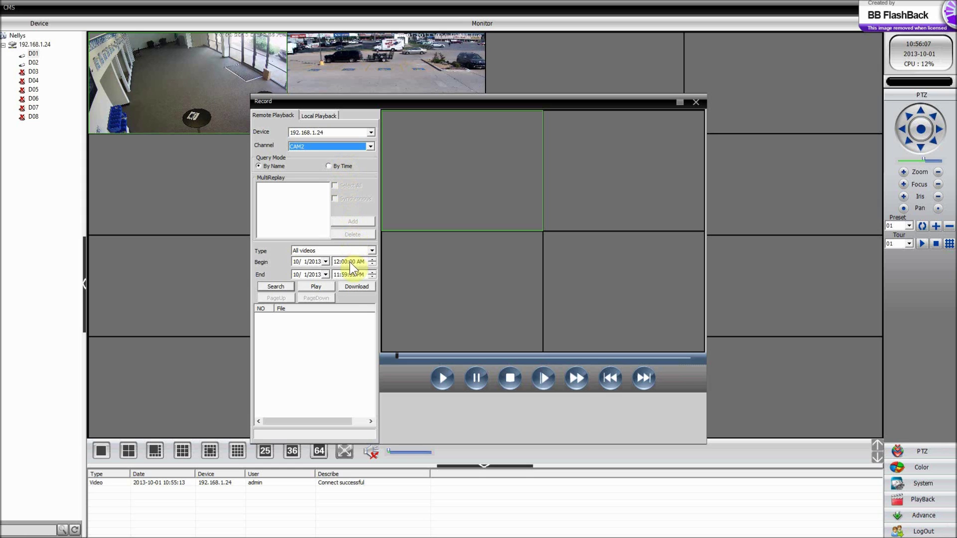
click(286, 286)
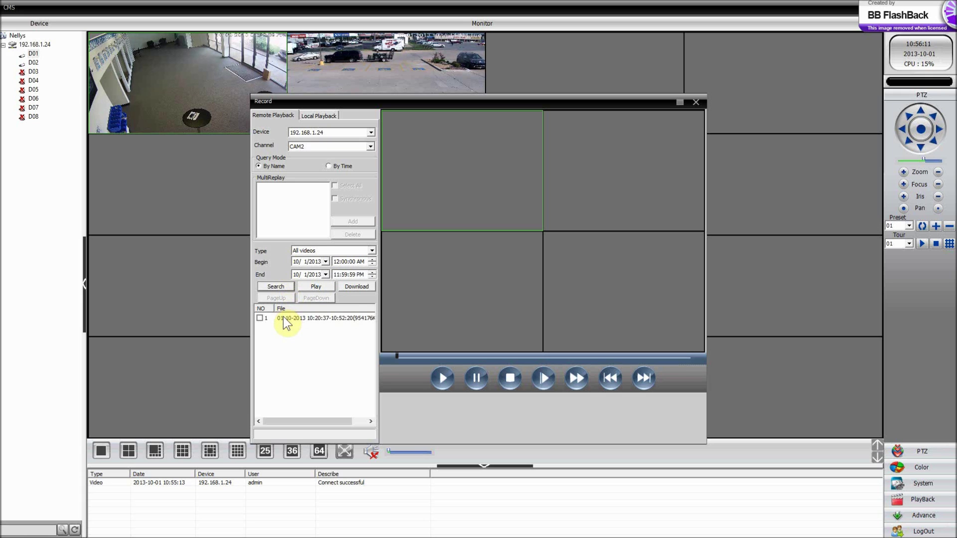
click(283, 317)
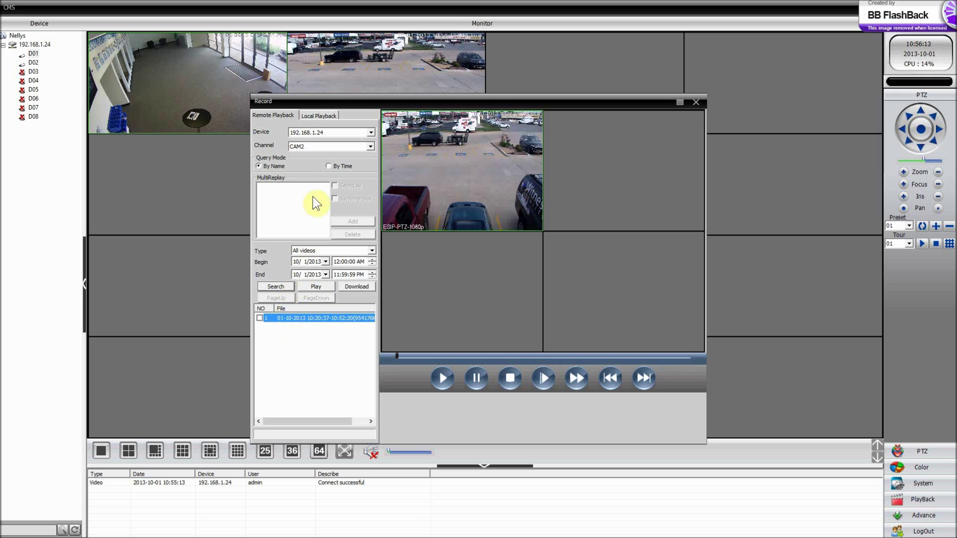
double_click(453, 169)
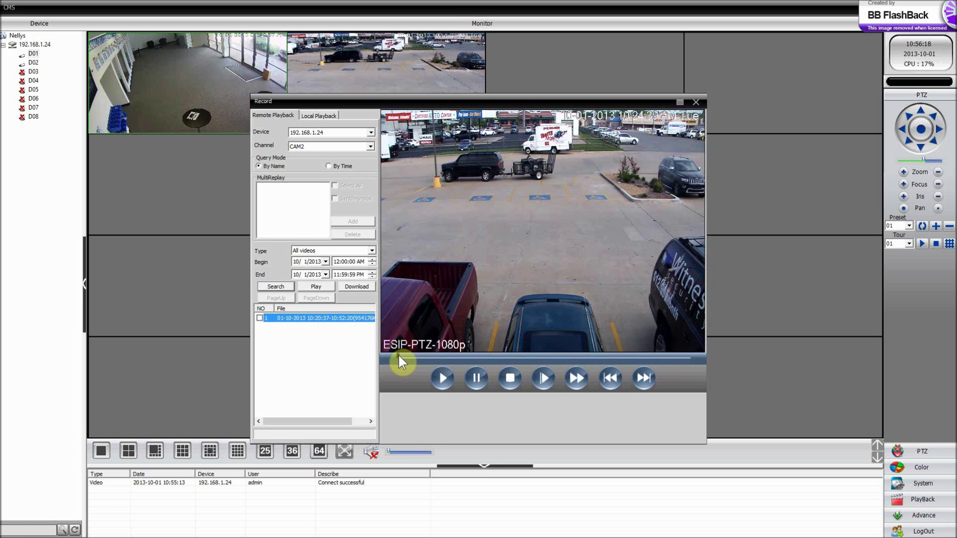
drag(397, 354, 550, 356)
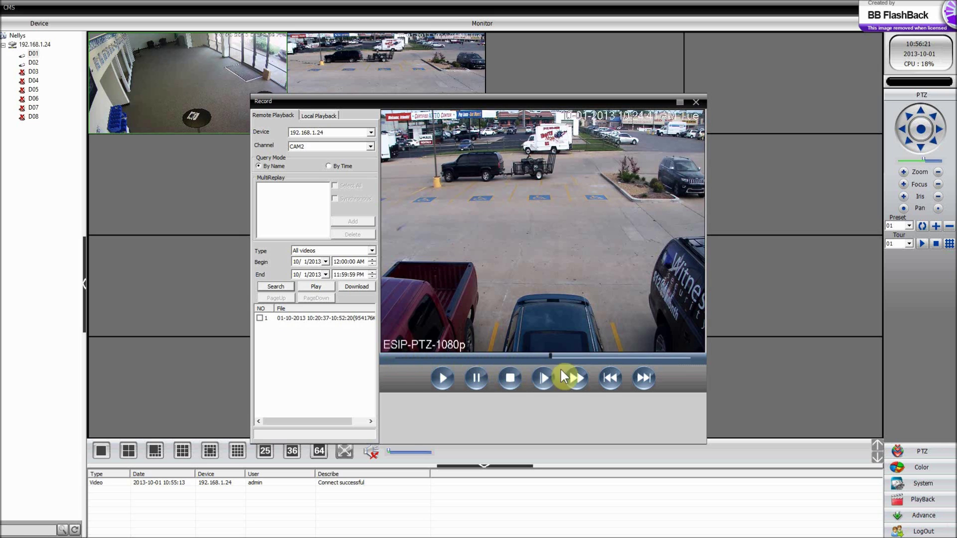
click(632, 356)
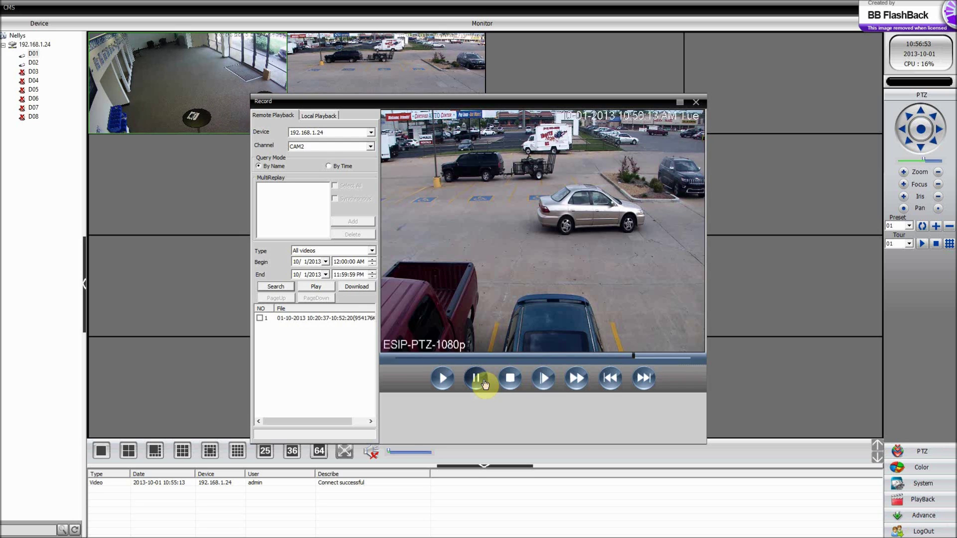
click(515, 381)
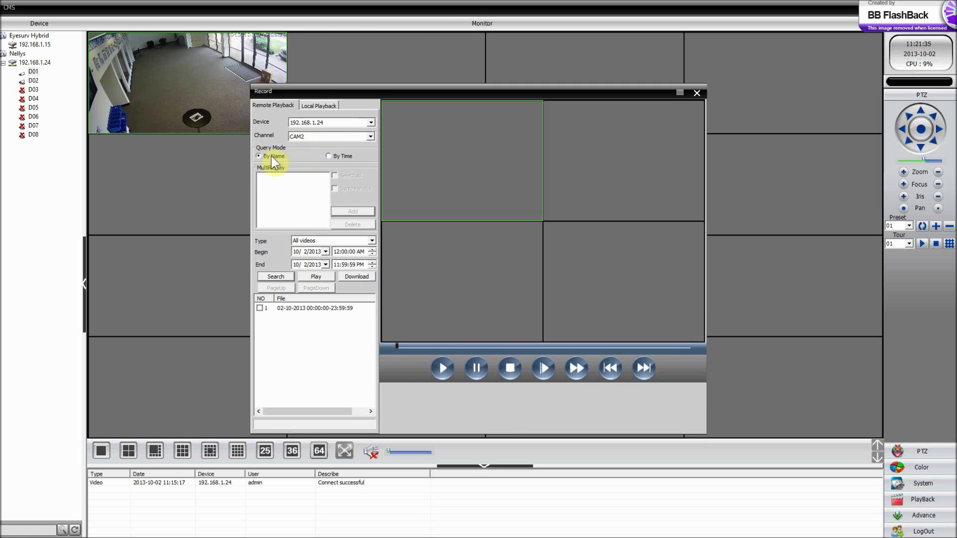
Switch to search By Time, enable Synchronous, and add CAM1 and CAM2 to MultiReplay.
click(328, 156)
click(325, 136)
click(316, 148)
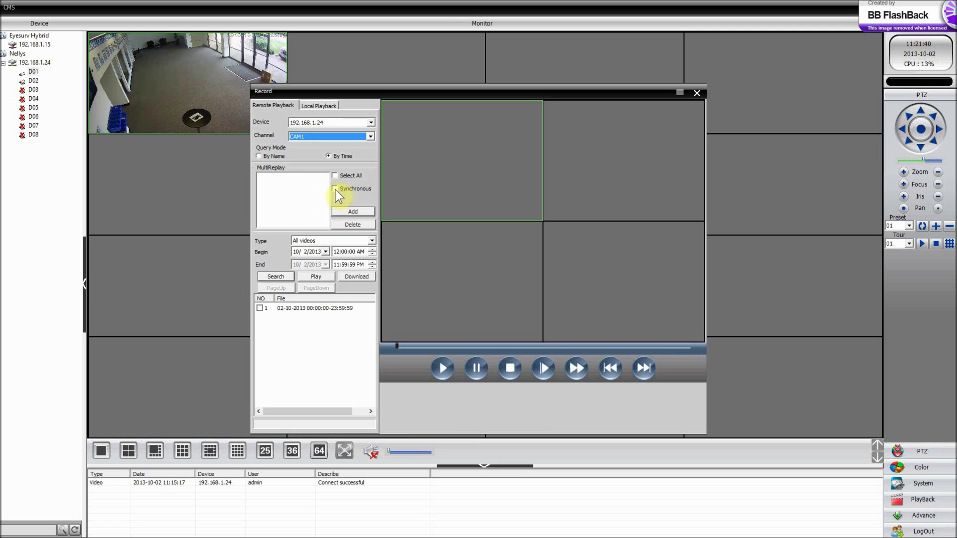
click(334, 189)
click(358, 213)
click(341, 136)
click(335, 152)
click(364, 212)
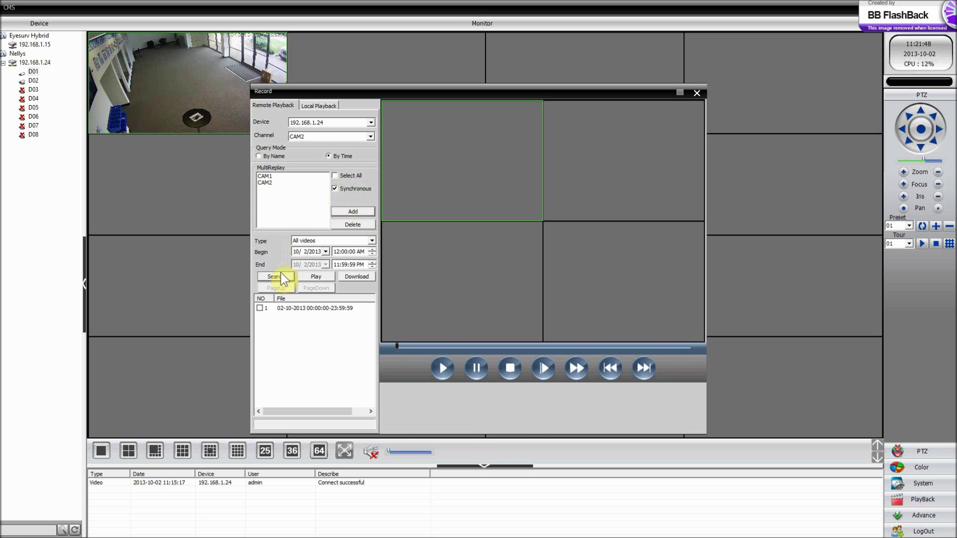
Play the recording in sync, jump to about 07:48, then speed up and return to normal speed.
double_click(284, 307)
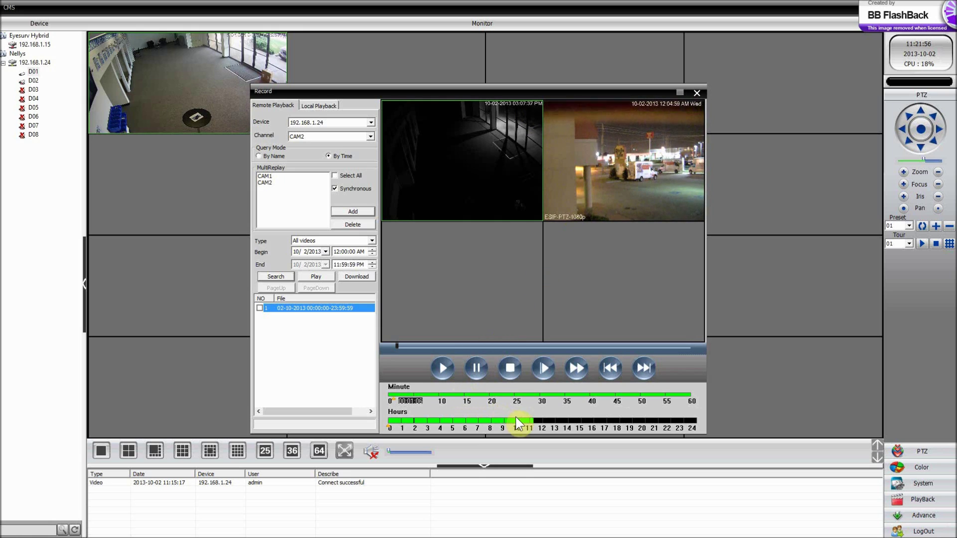
click(490, 422)
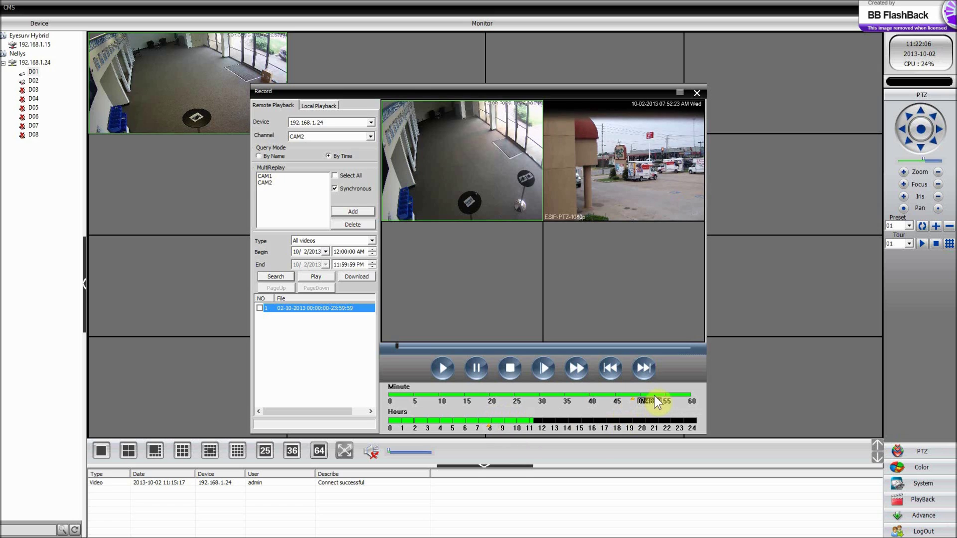
click(681, 396)
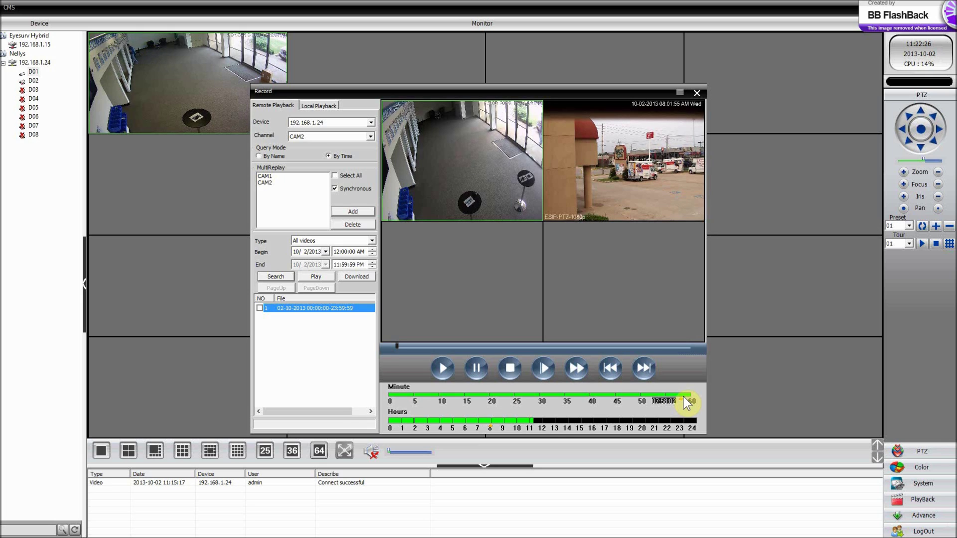
click(582, 372)
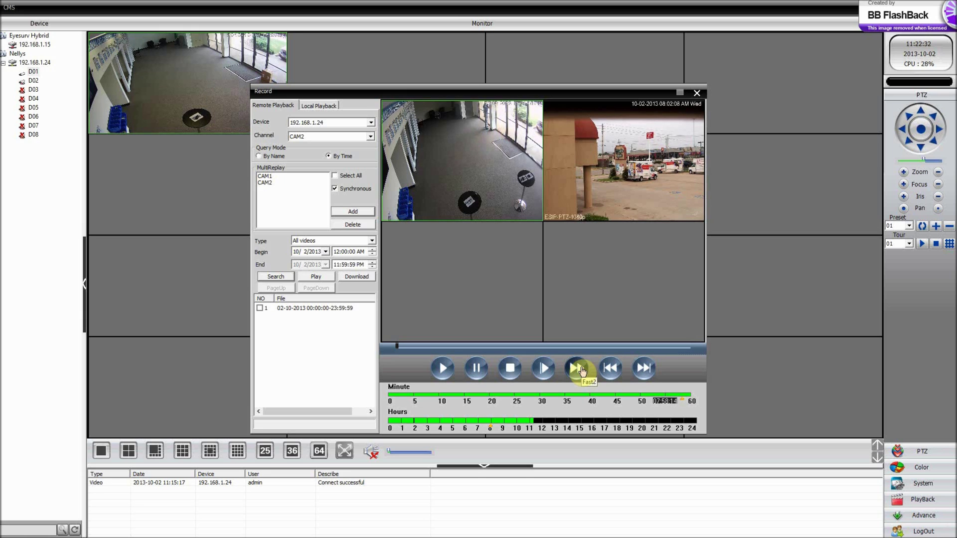
click(544, 369)
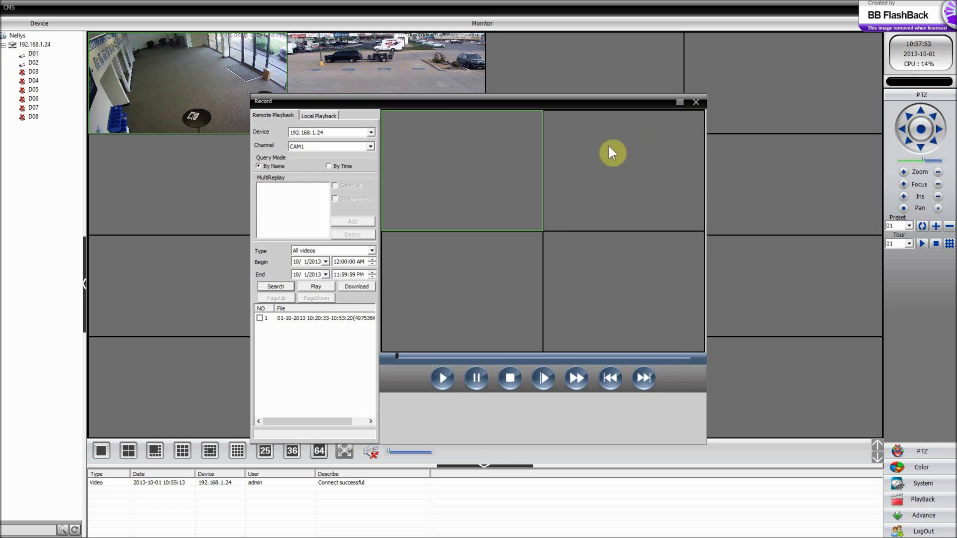
Tick the first CAM1 recording and start its download after the choose-file warnings.
click(355, 286)
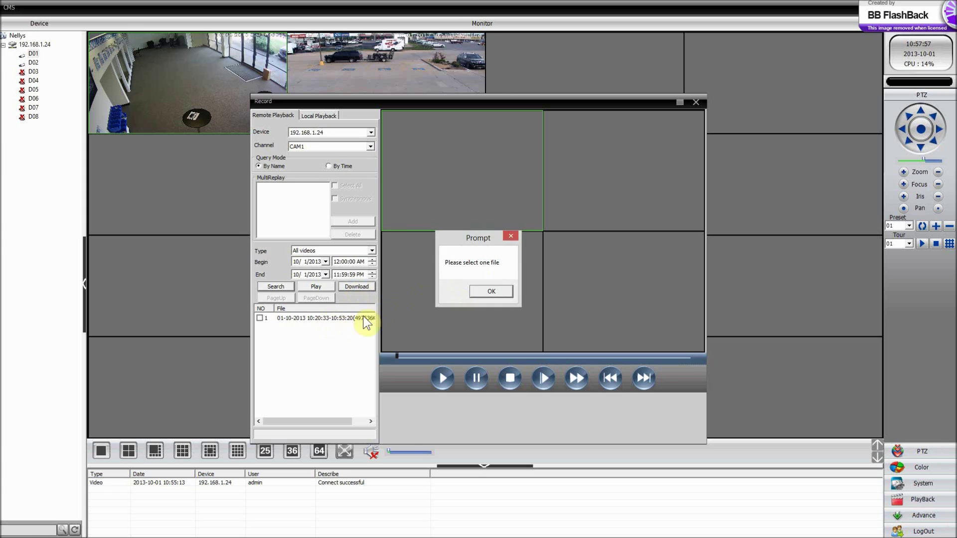
click(492, 291)
click(354, 318)
click(355, 288)
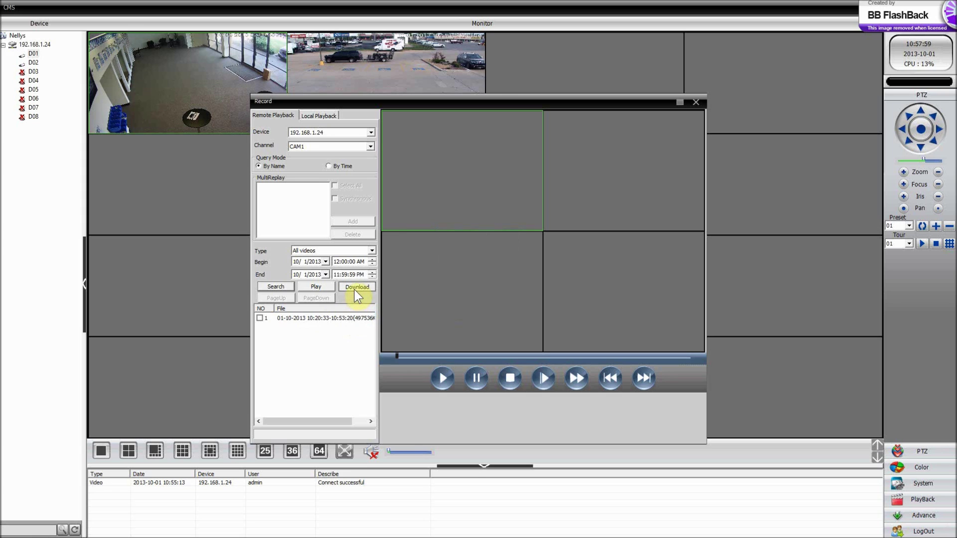
click(493, 292)
click(260, 318)
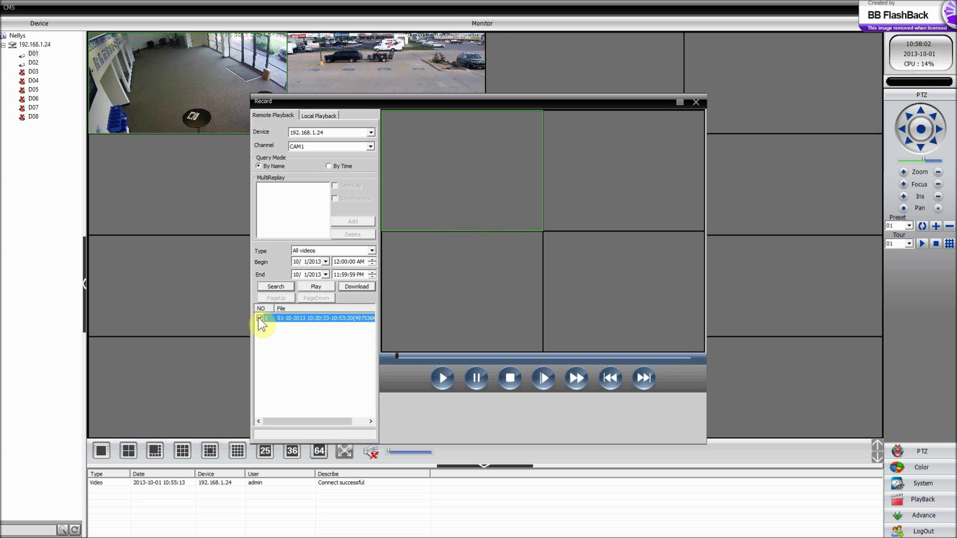
click(352, 287)
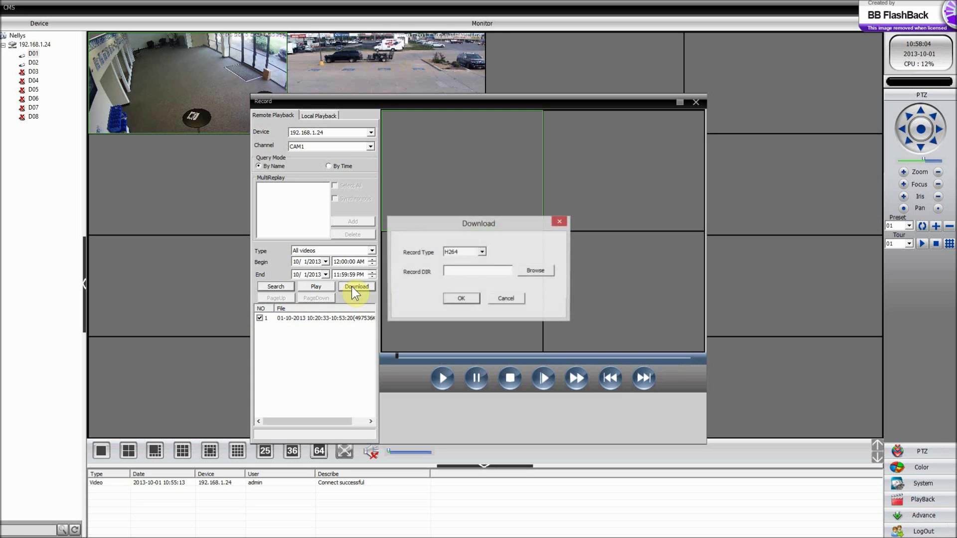
Check the Record Type options, cancel the folder and download dialogs, and close the Record window.
click(480, 251)
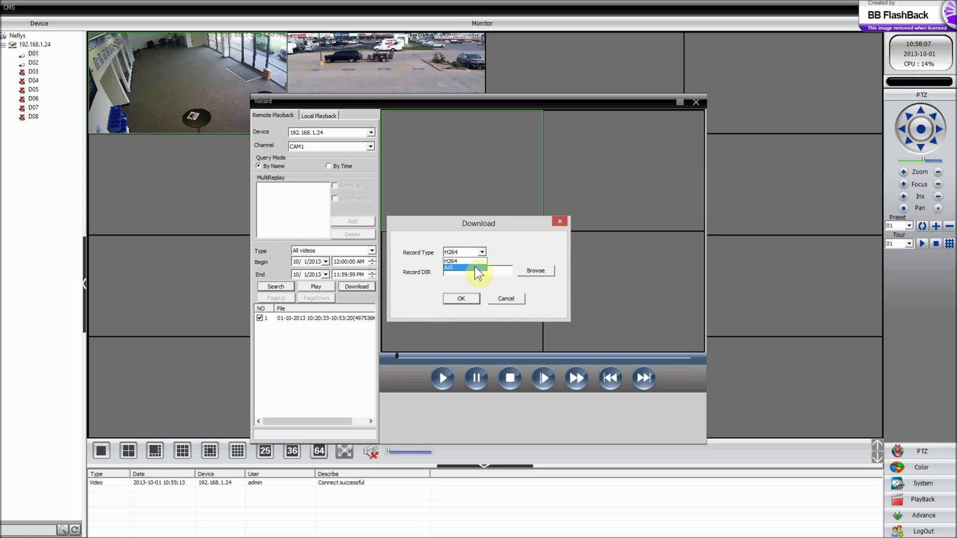
click(522, 268)
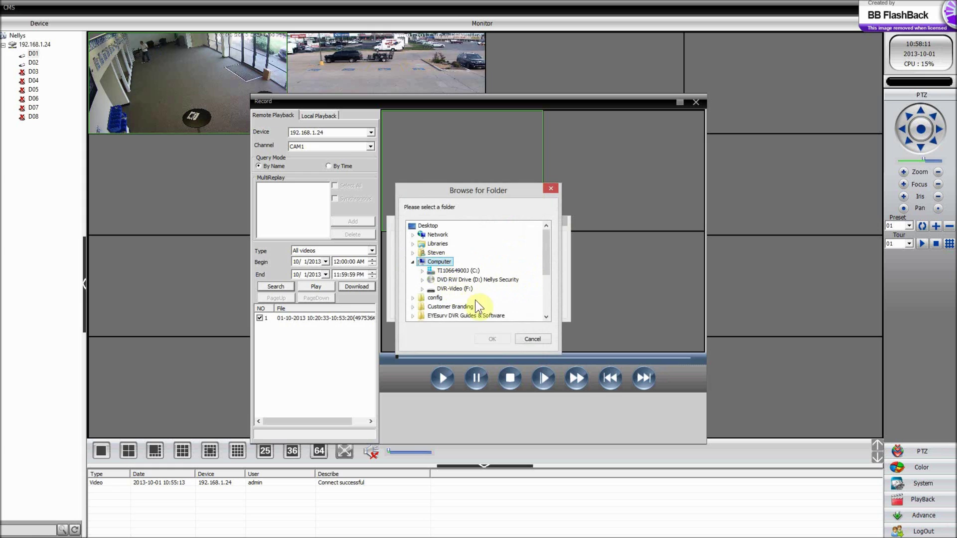
click(522, 338)
click(500, 302)
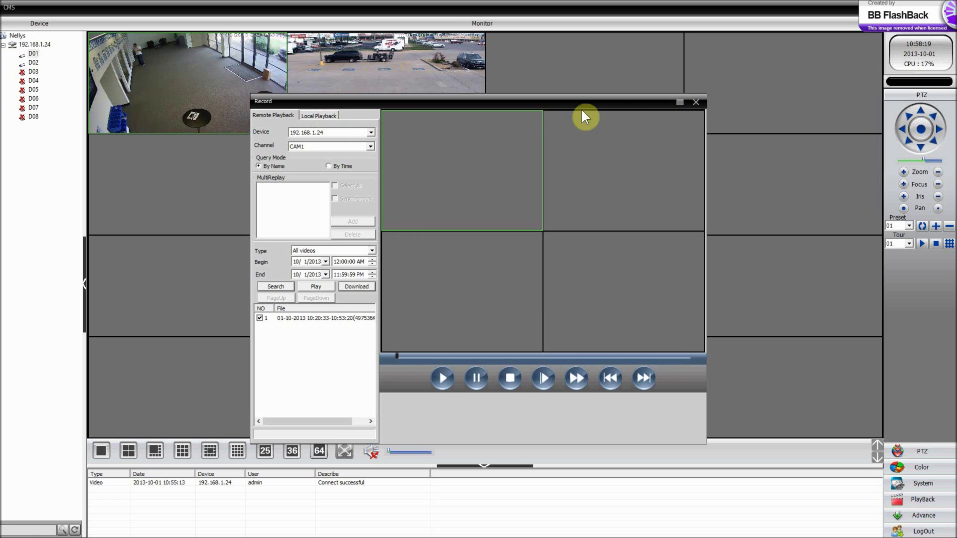
click(693, 103)
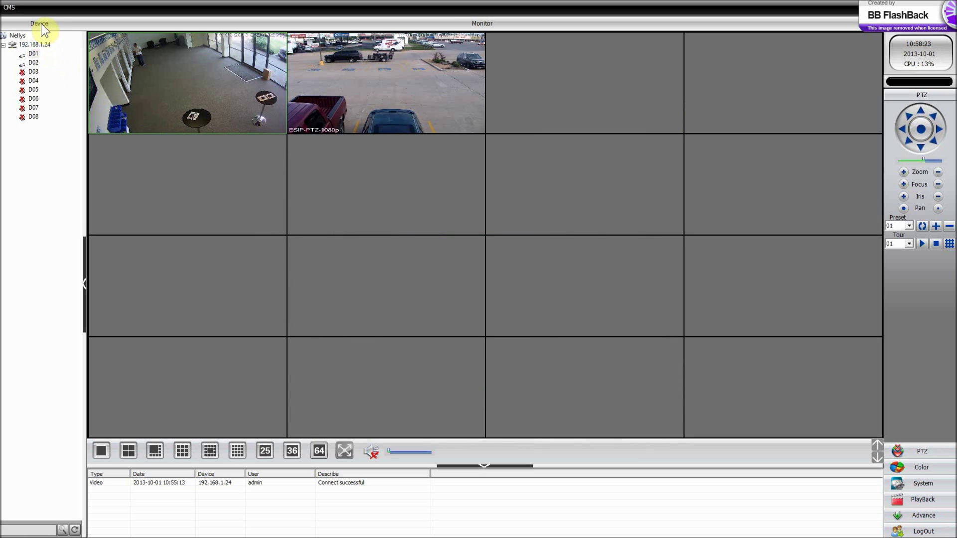
In Device Manager, add a zone named 'Eyesurv Hybrid' and select it.
click(916, 484)
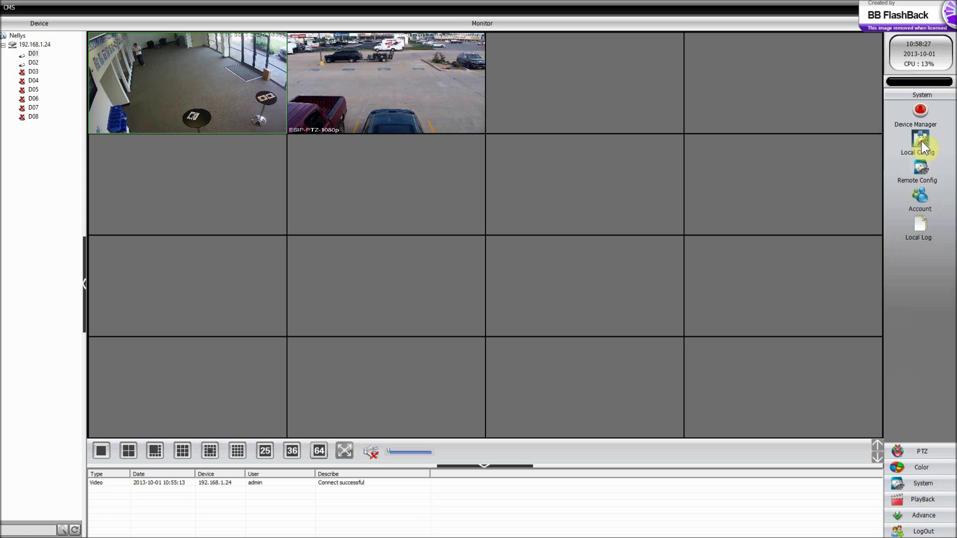
click(917, 115)
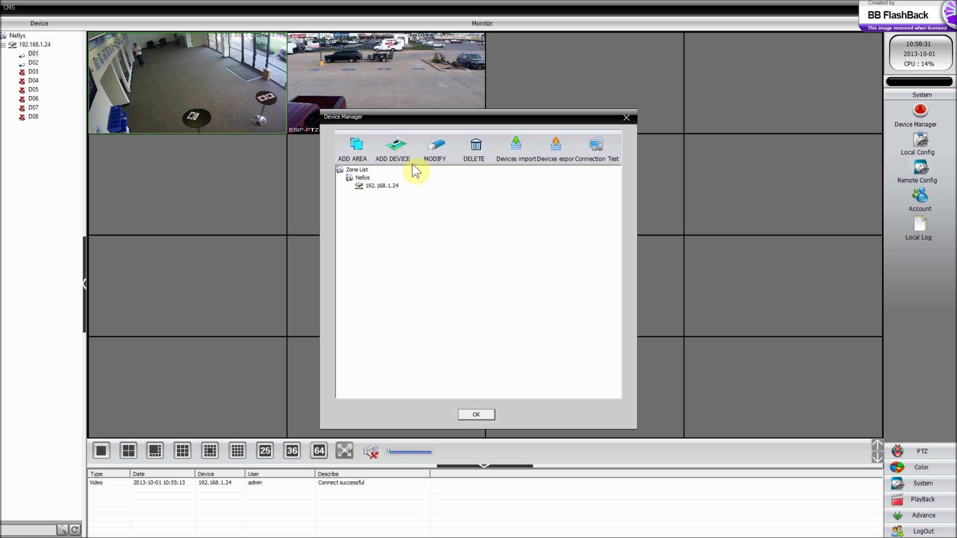
click(360, 148)
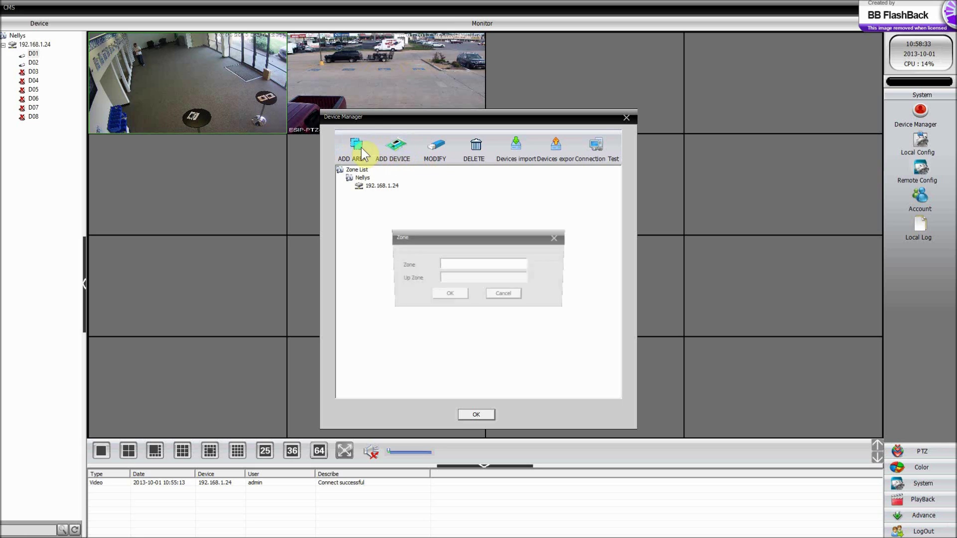
click(457, 263)
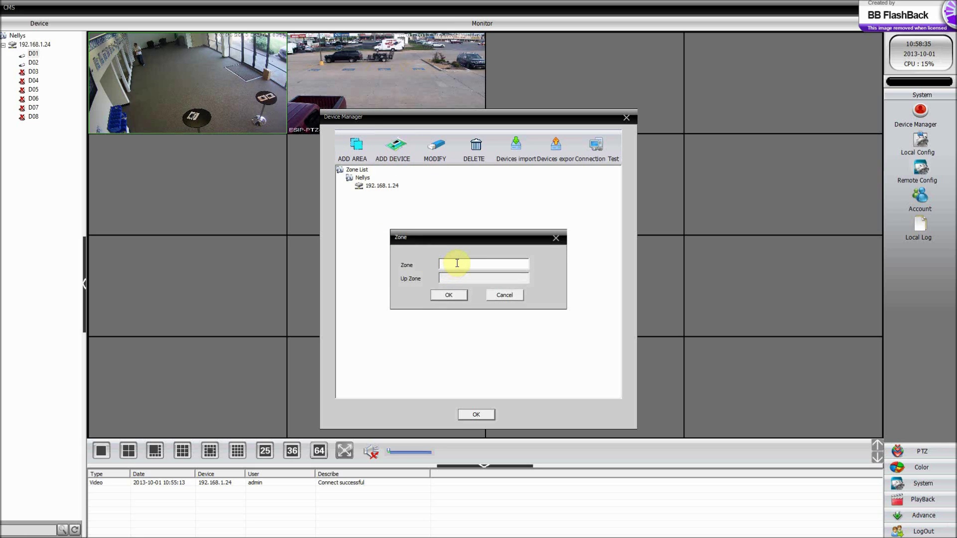
text(Eyesurv)
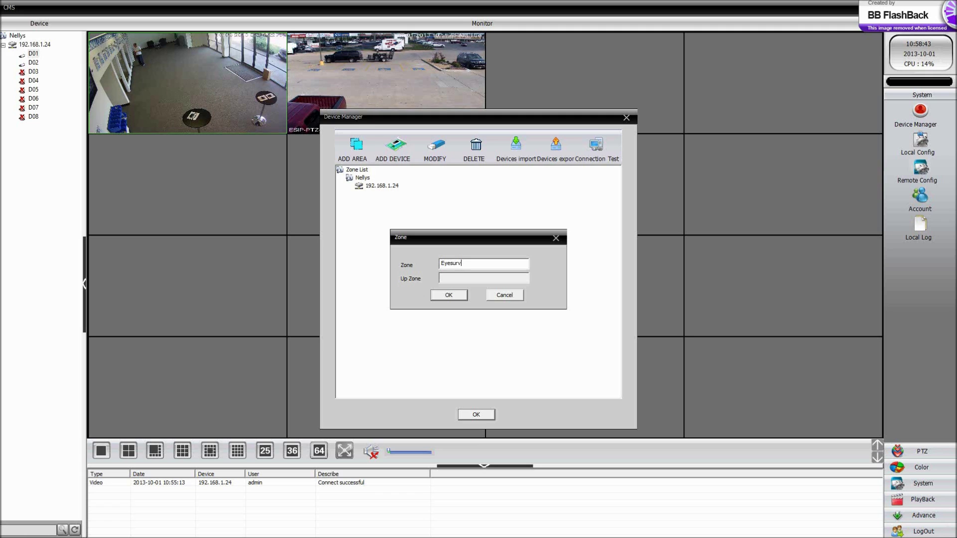
text(y)
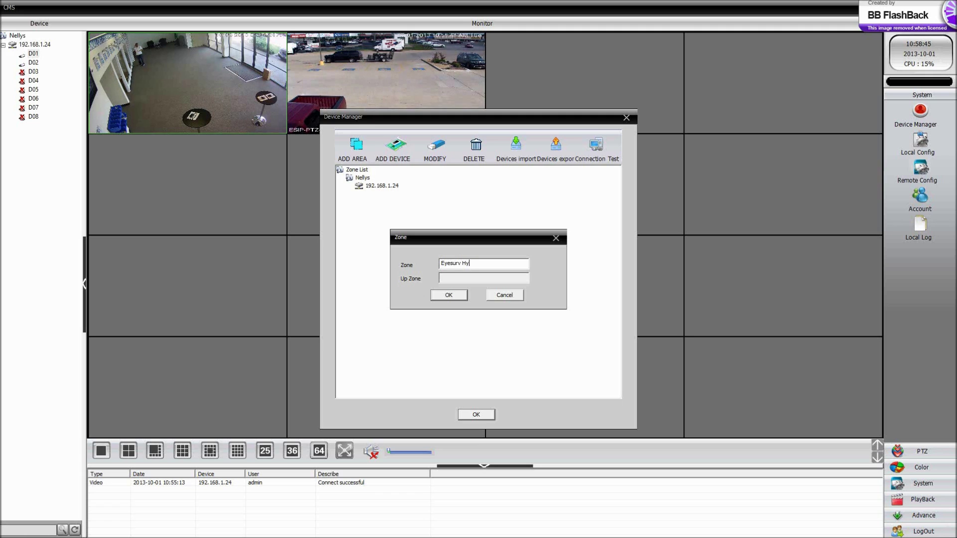
text(brid)
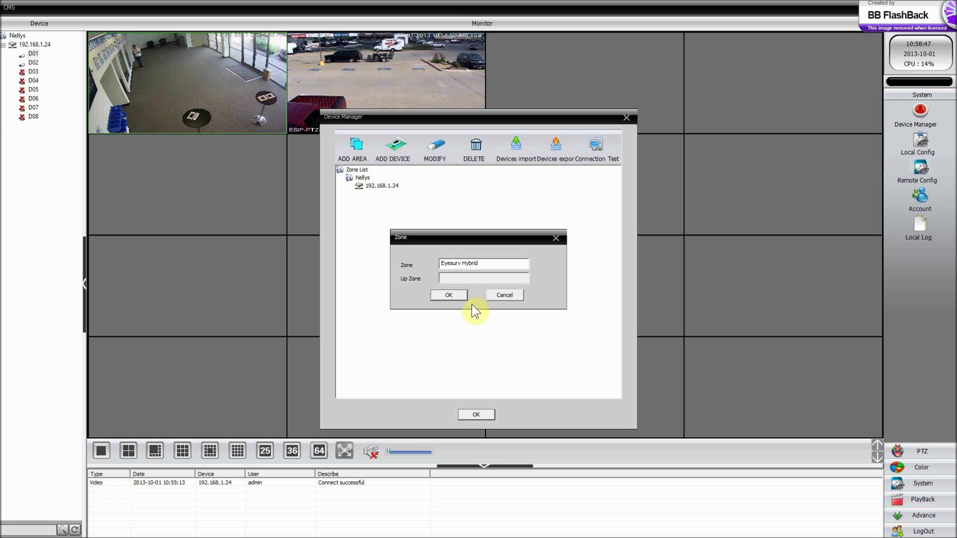
click(448, 295)
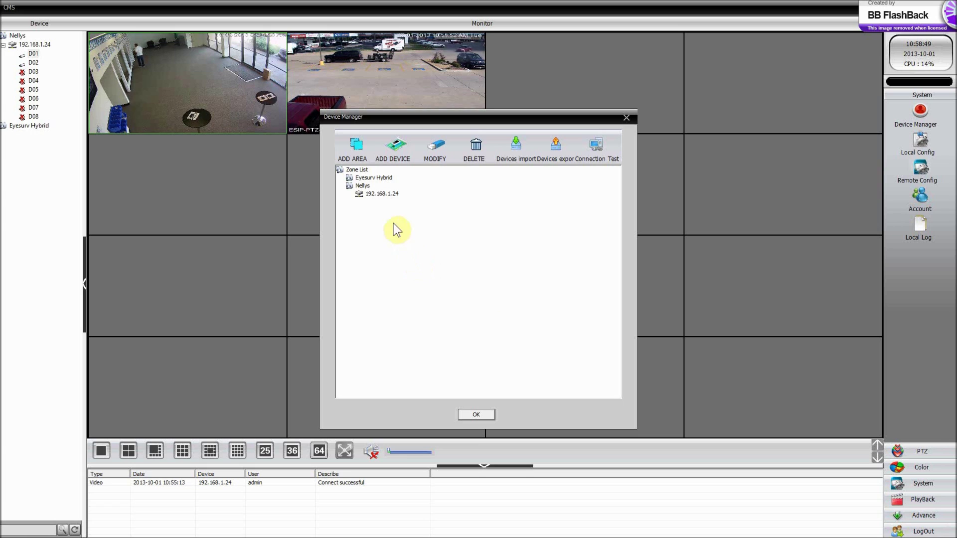
click(369, 179)
Add the DaHua recorder 192.168.1.15 found by IP Search, entering its password, then close Device Manager.
click(395, 145)
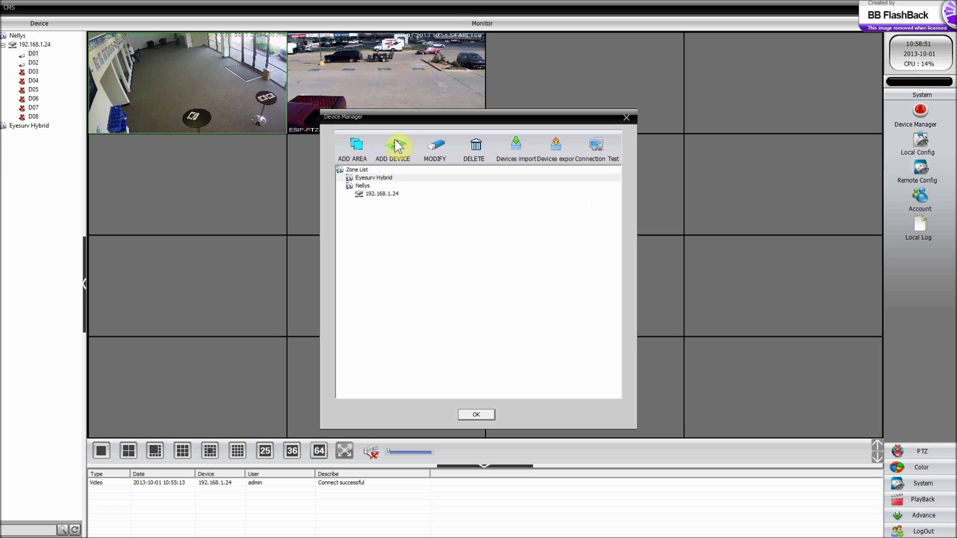
click(413, 249)
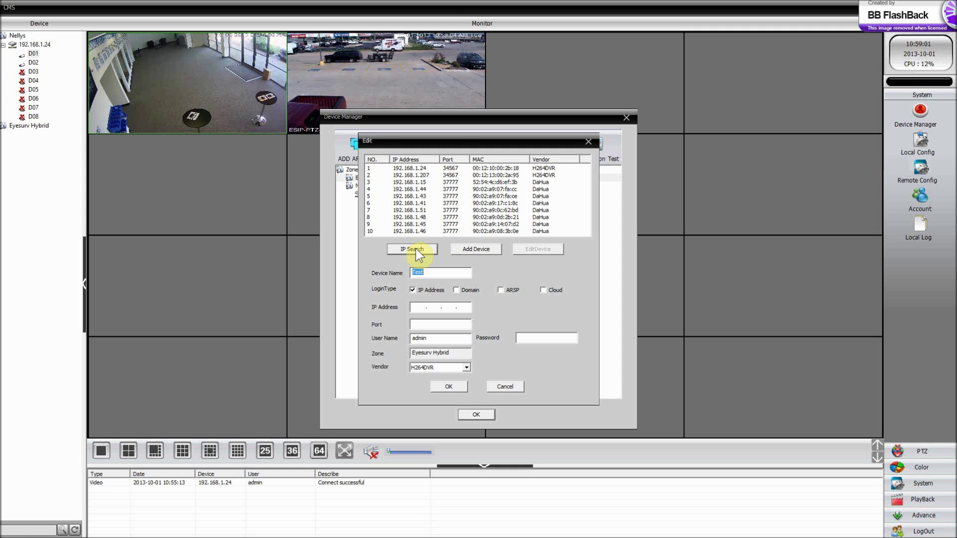
click(432, 184)
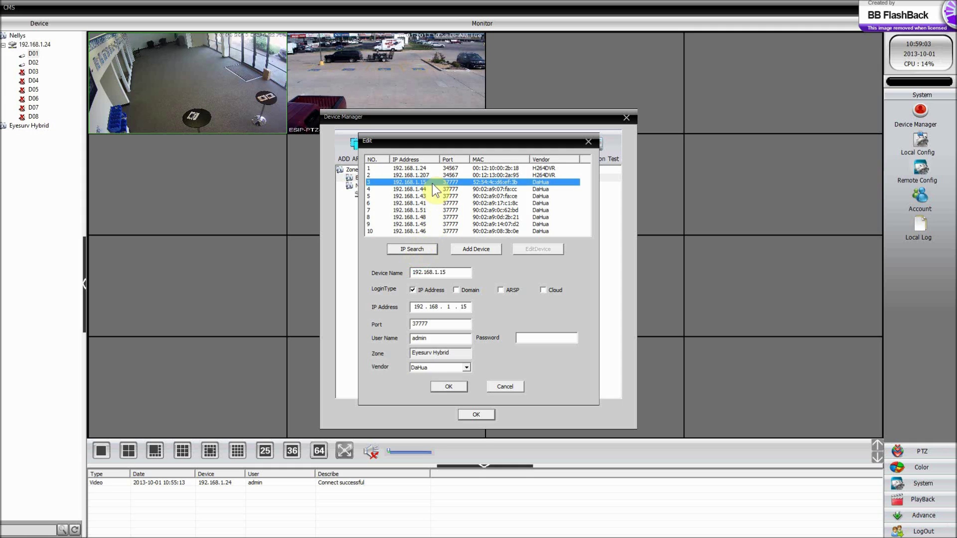
click(535, 339)
text(****)
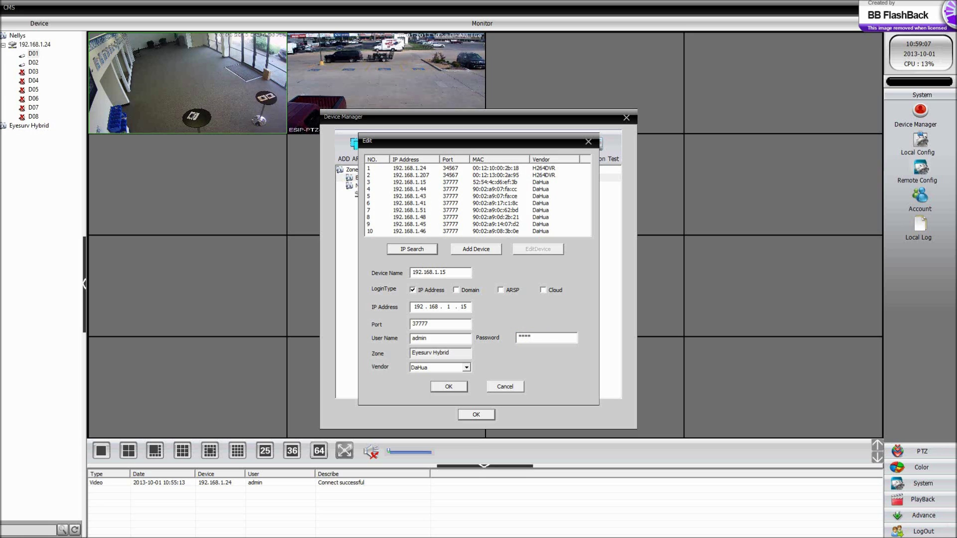
click(452, 386)
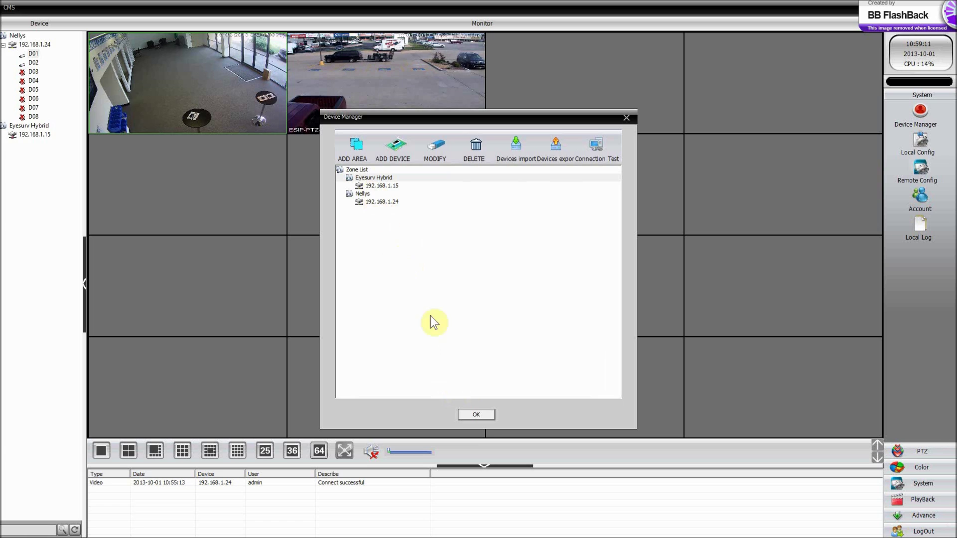
click(478, 414)
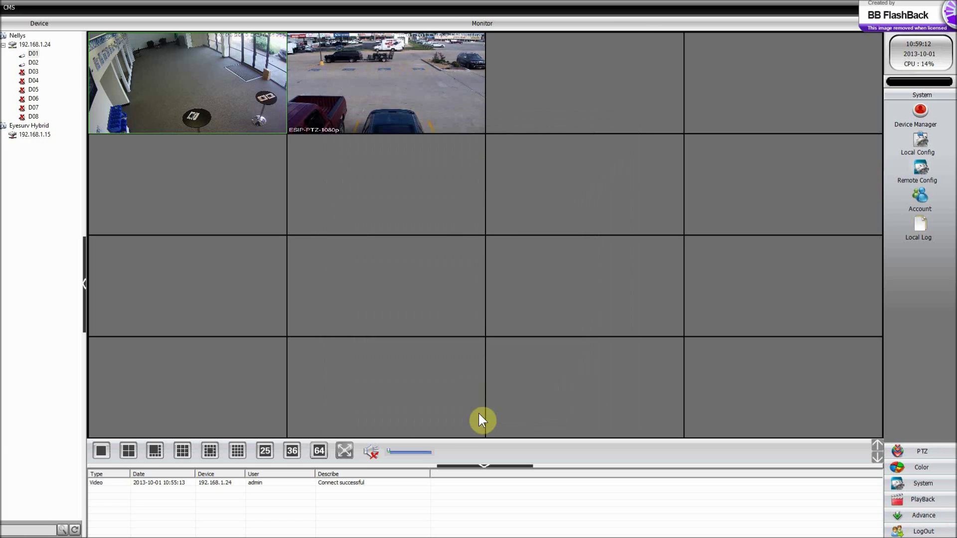
Connect 192.168.1.15 and place ESC-EB600-1, ESC-BT600-1 and ESC-PTZMINI-600 in empty grid cells.
click(32, 136)
double_click(32, 136)
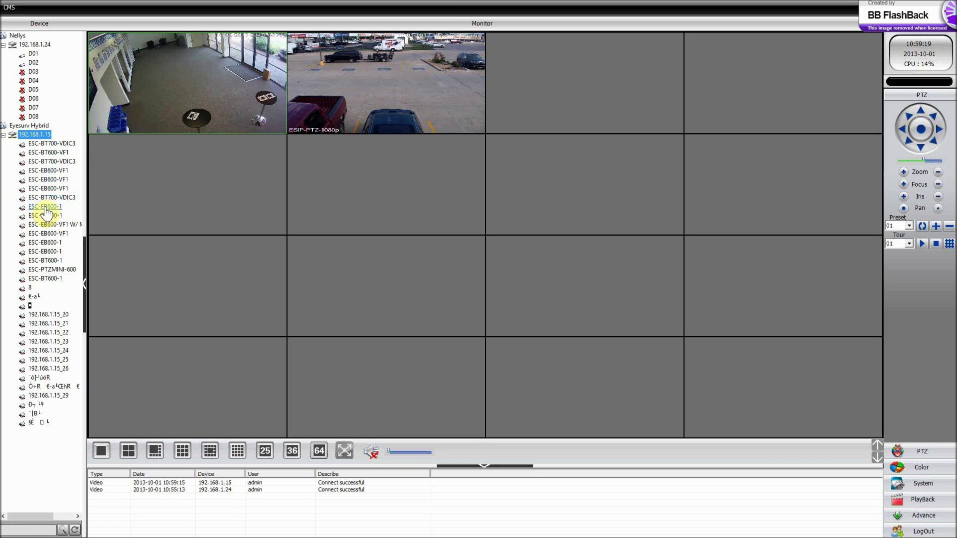
drag(541, 98, 541, 99)
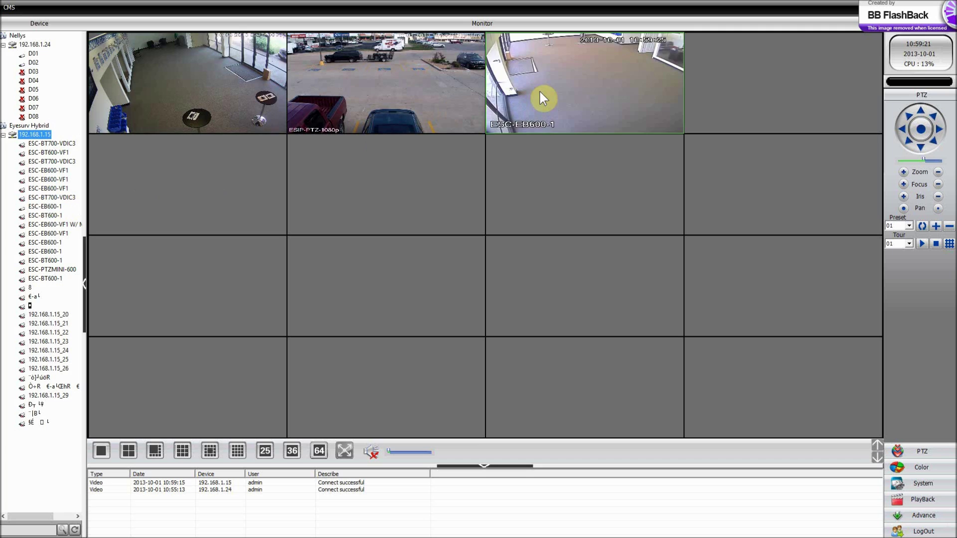
drag(46, 215, 720, 100)
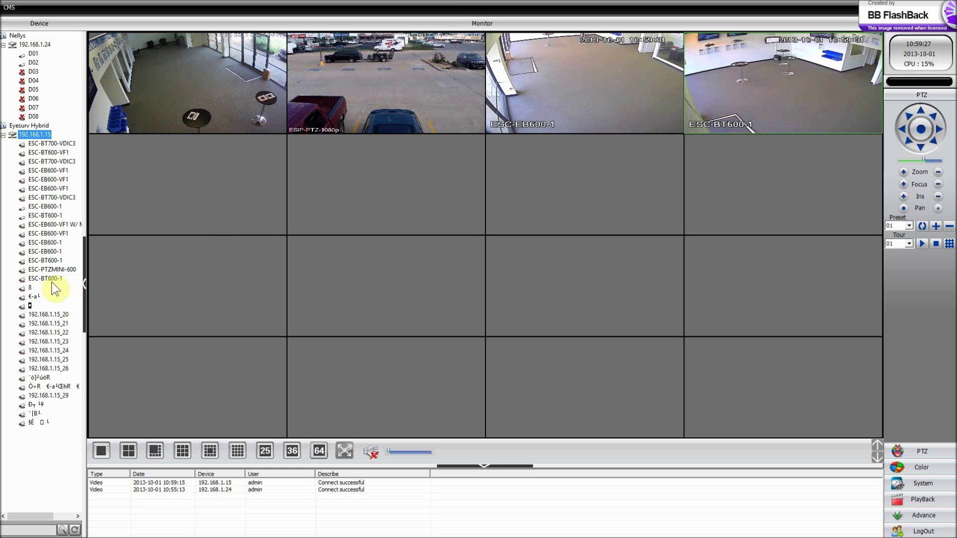
drag(51, 270, 199, 189)
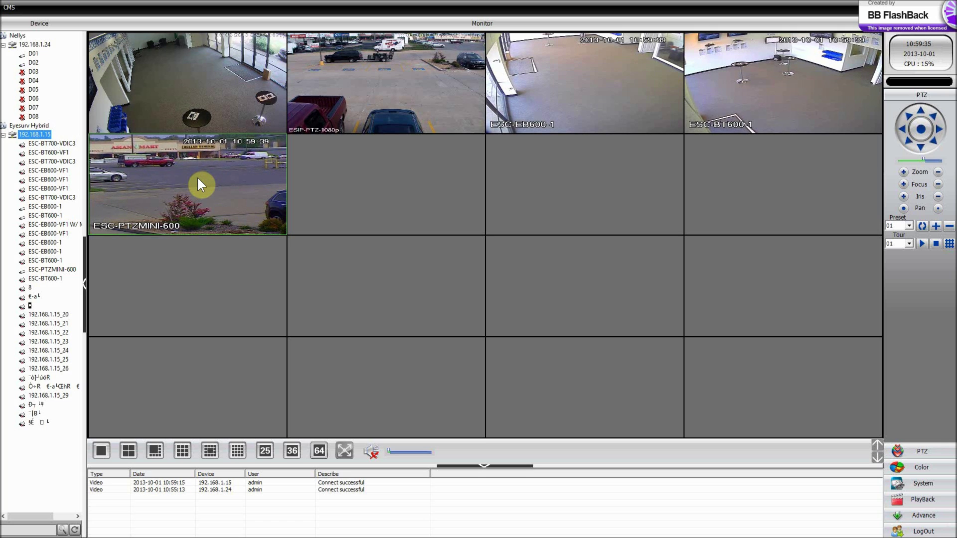
Maximise ESC-PTZMINI-600 and pan it left, then right, zooming out and back in.
double_click(198, 179)
click(901, 131)
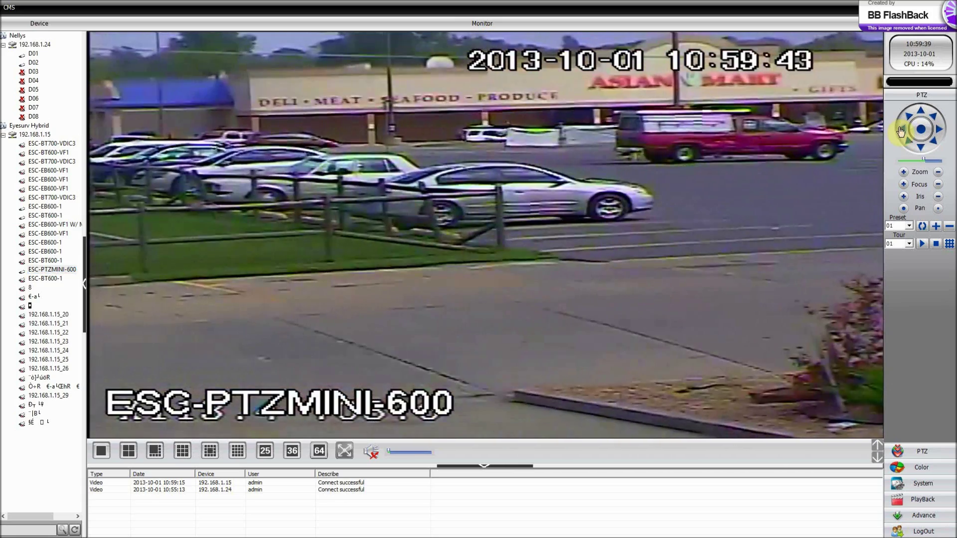
click(938, 175)
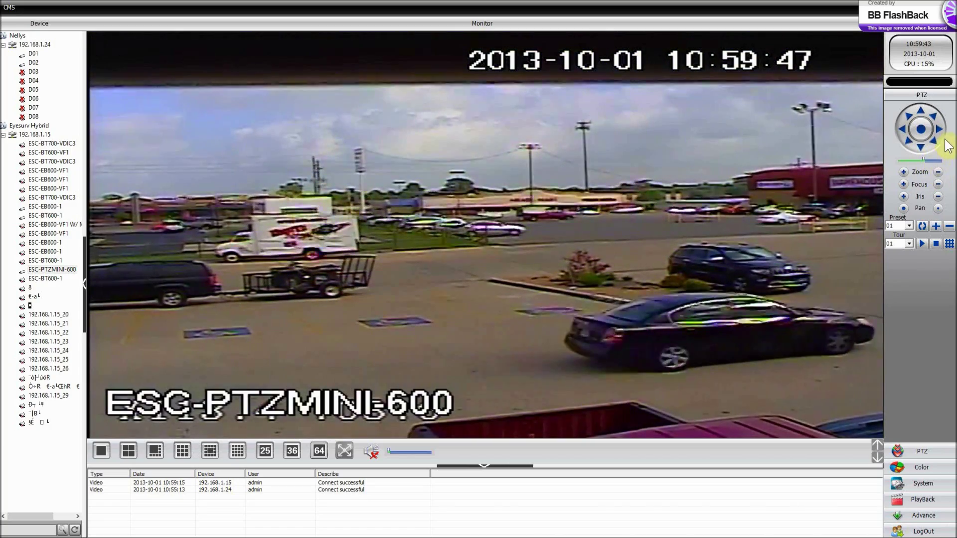
click(940, 131)
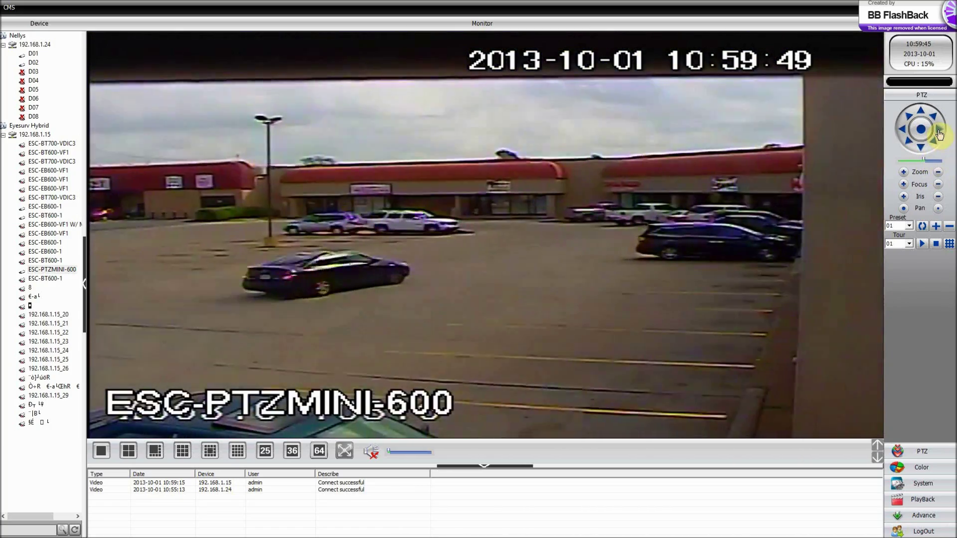
click(939, 130)
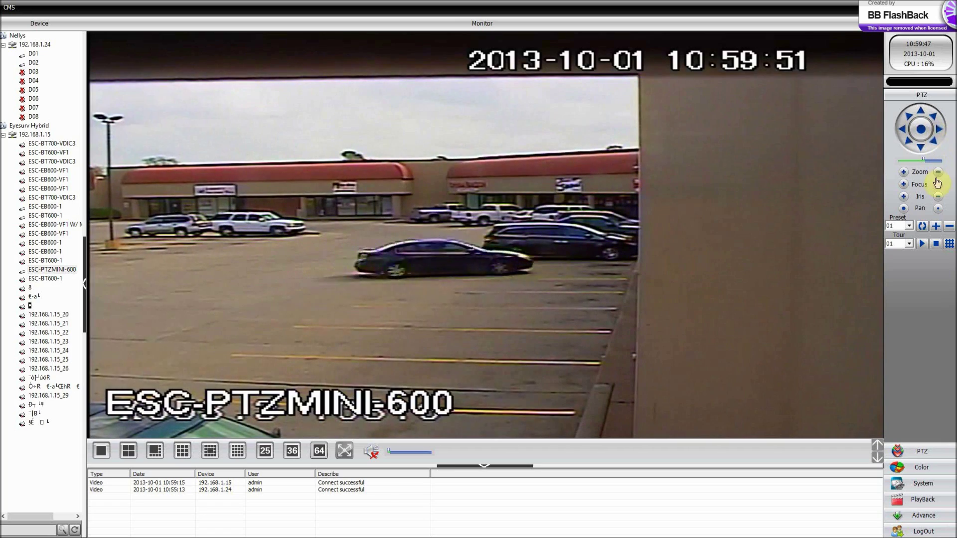
click(904, 173)
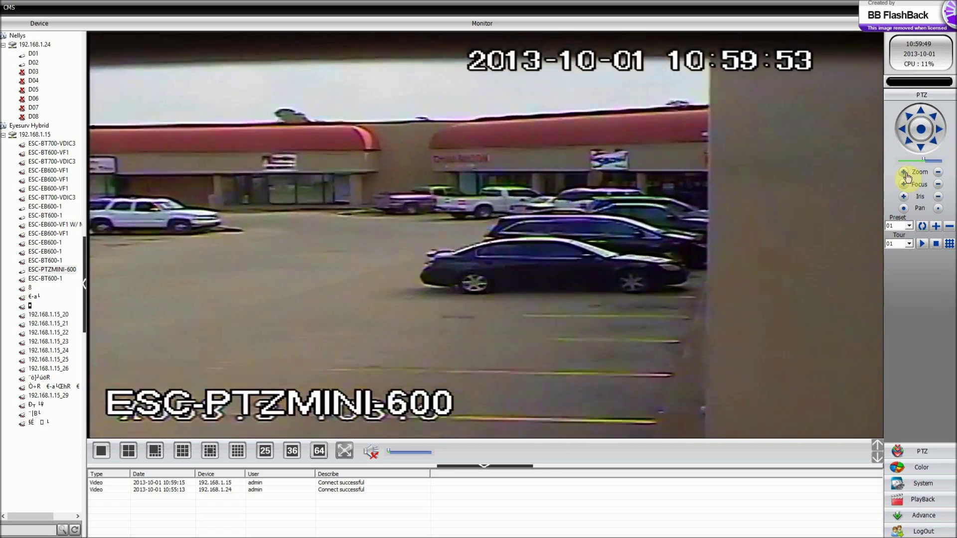